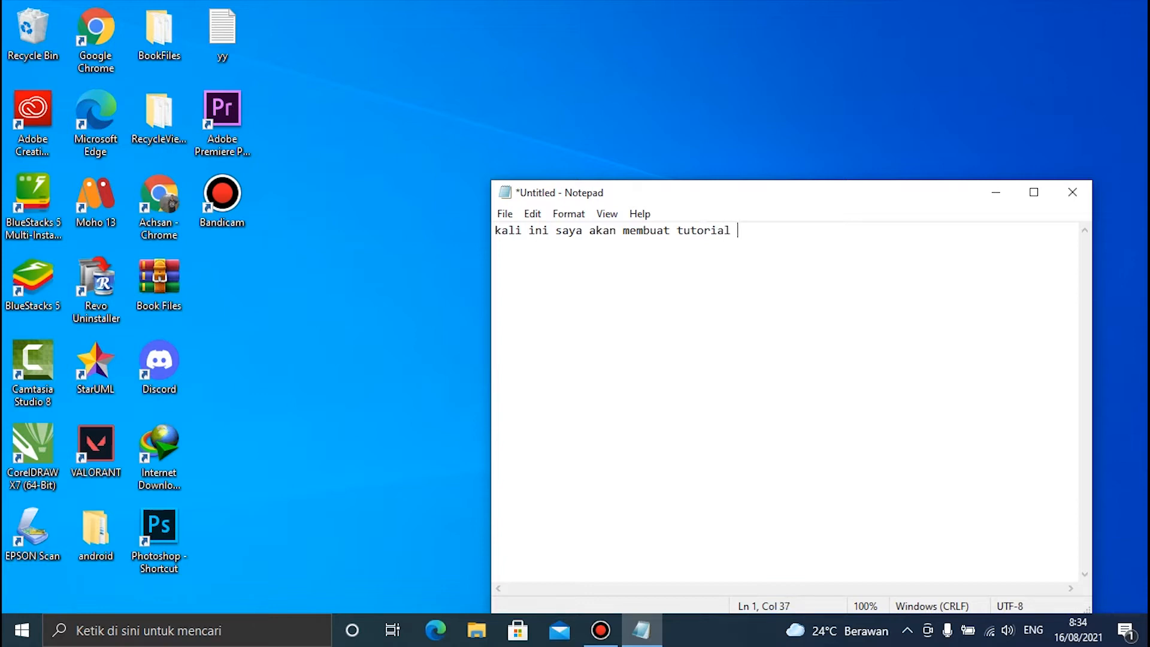
Complete the note "kali ini saya akan membuat tutorial ganti background siang jadi malam" and clear it
type("nti backgroun")
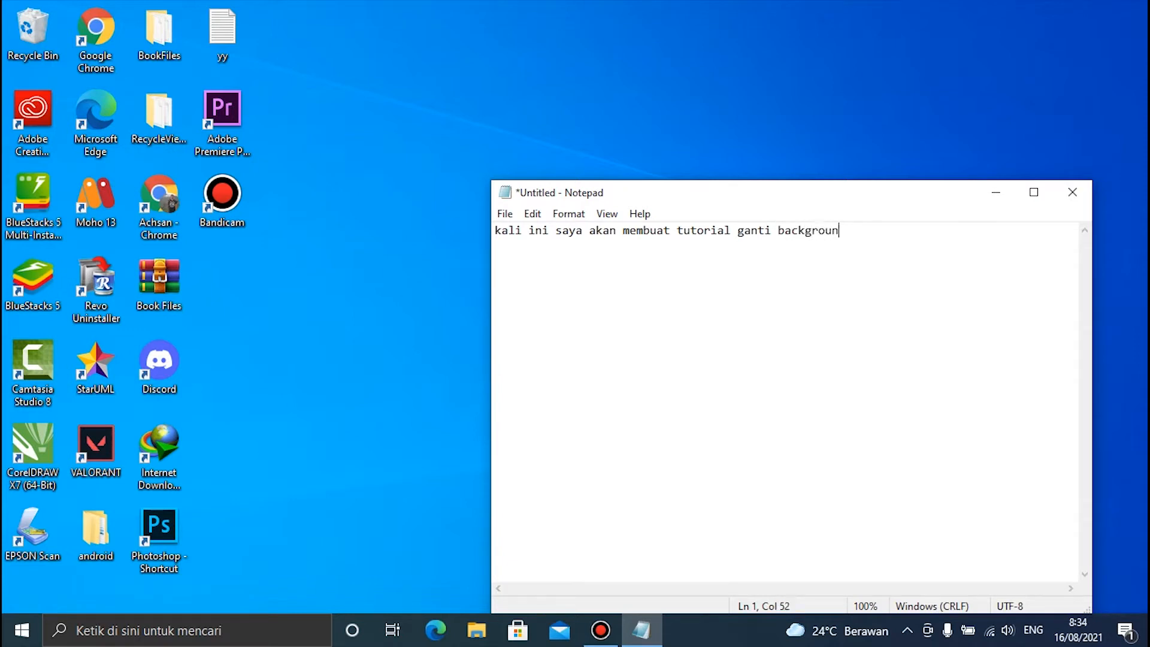
type("siang jadi malam")
key("ctrl+a")
key("BackSpace")
Write the note "oke langsung saja kita buka photoshop" and erase all of its text
type("oke langsung saja kita")
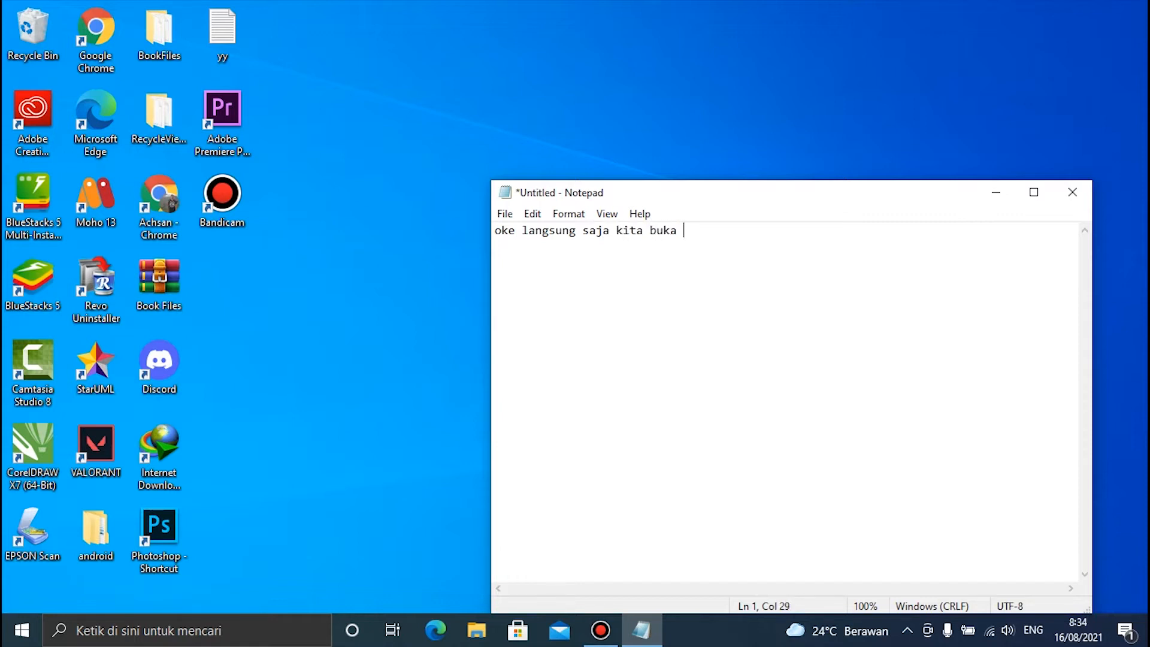
type("buka photoshop nya")
key("ctrl+a")
key("BackSpace")
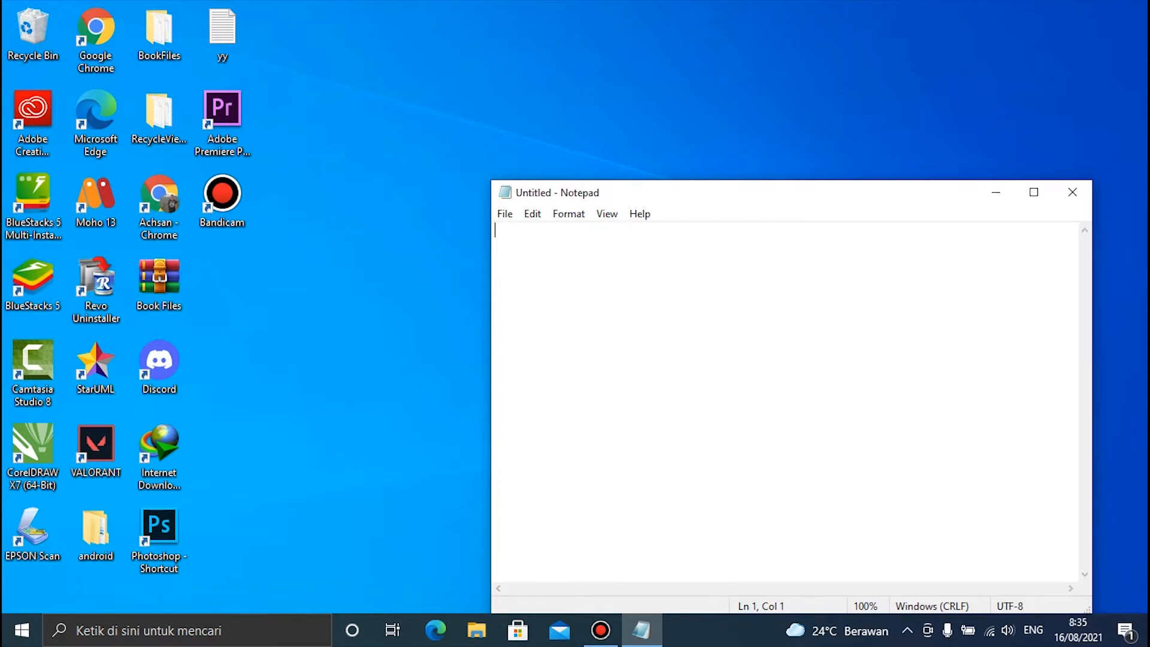
Minimize the empty note and launch Photoshop from the desktop
left_click(996, 191)
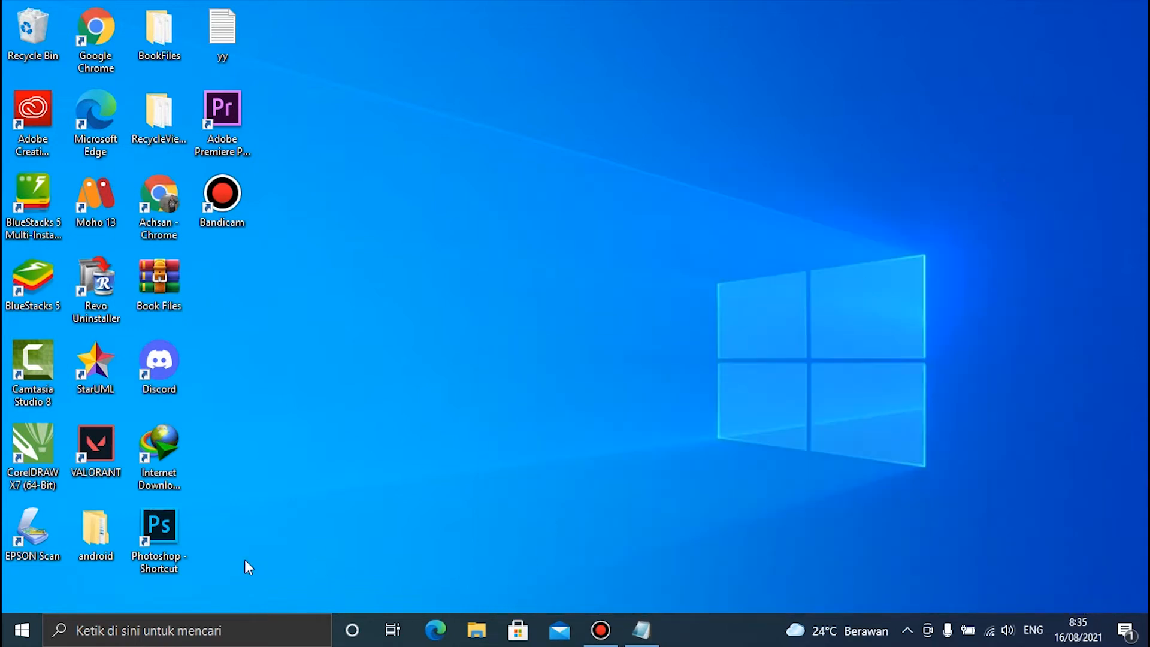
double_click(170, 522)
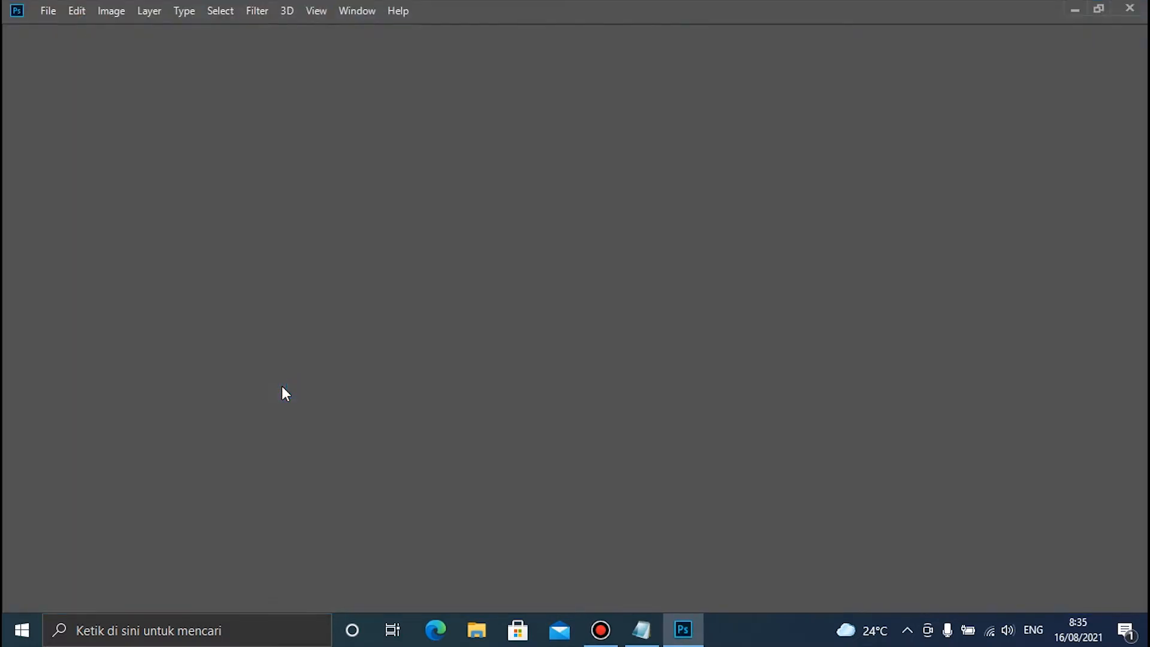
Write "kita buka foto yang akan di edit" in Notepad, clear it, and dismiss the Notepad and Run windows
key("super+r")
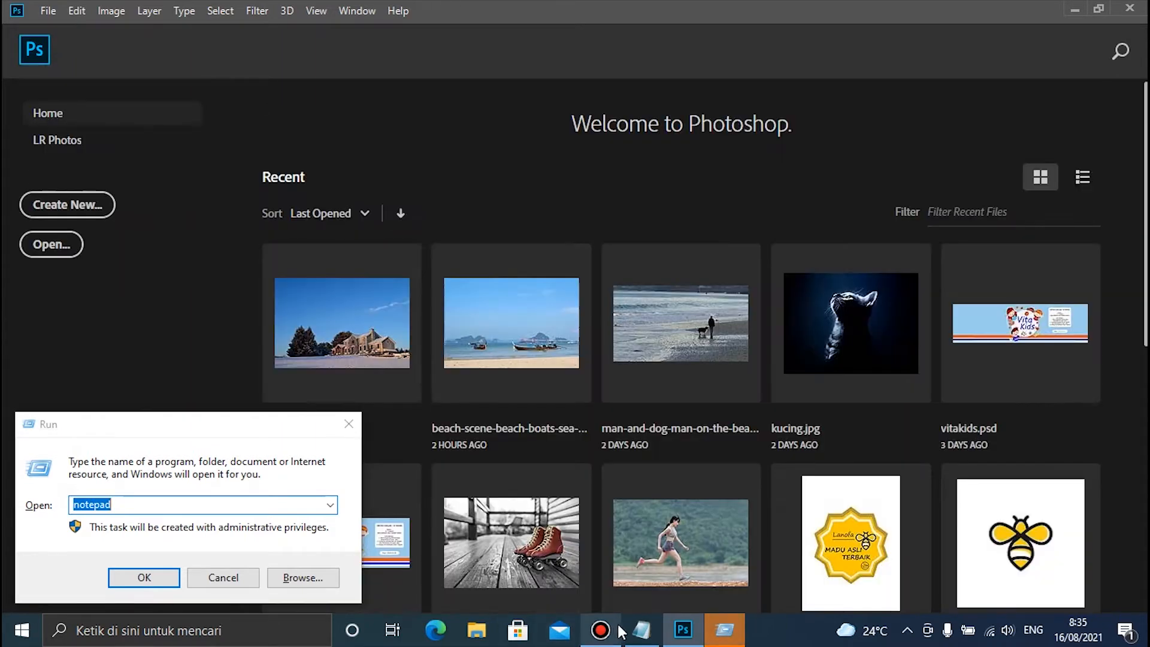
left_click(636, 631)
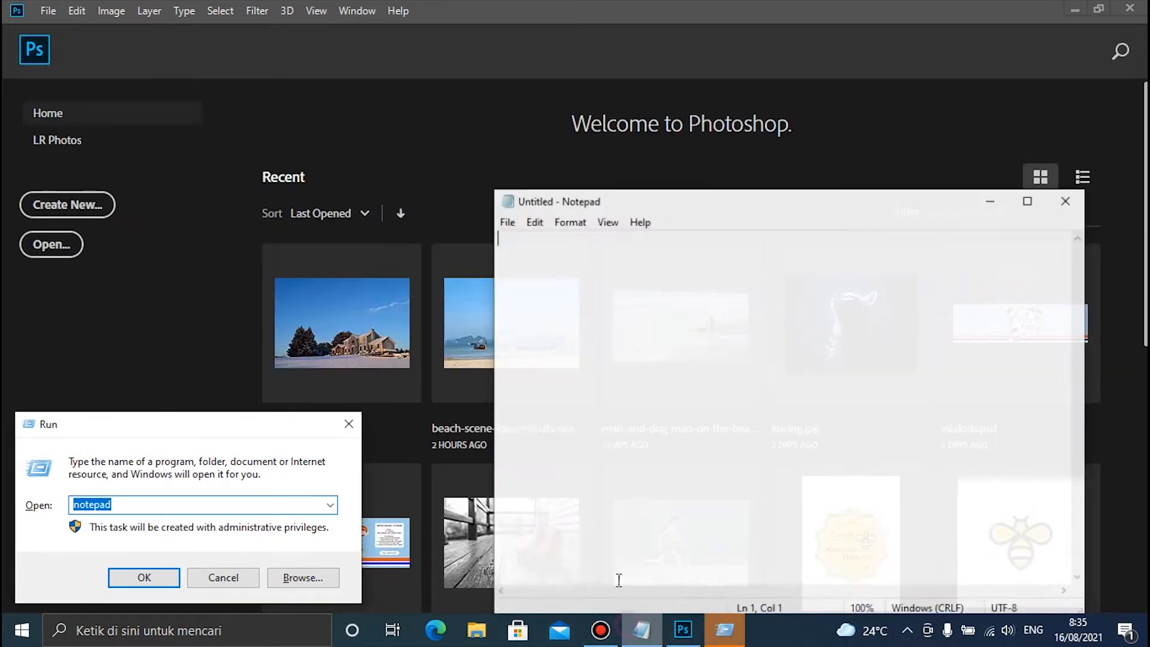
type("kita ")
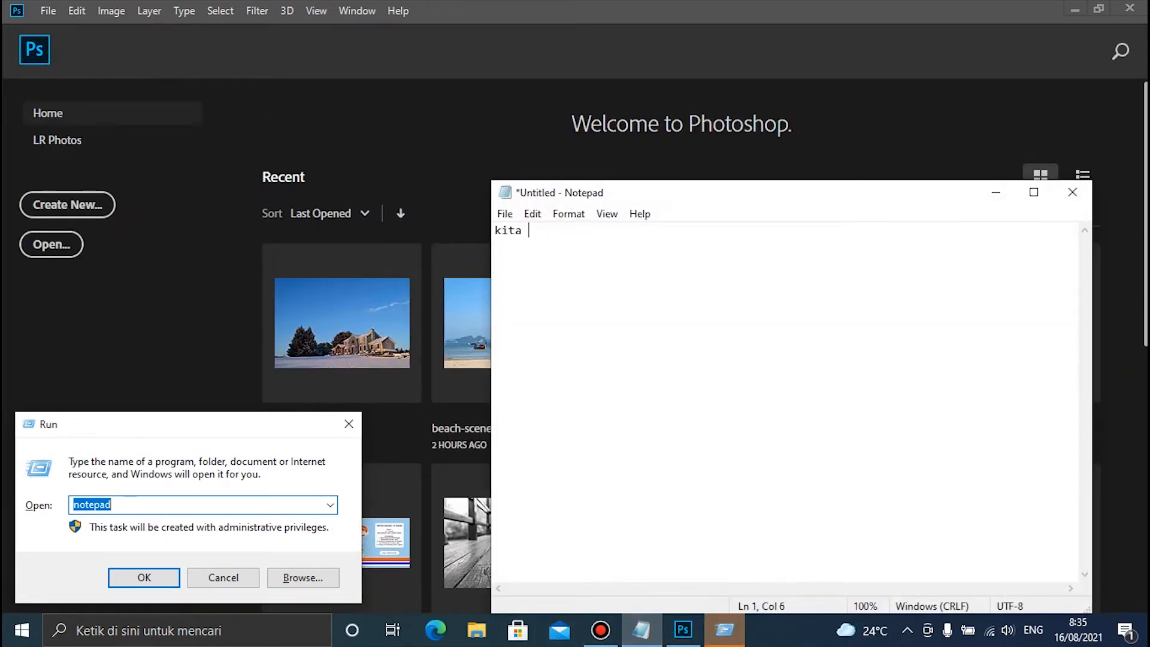
type("buka ")
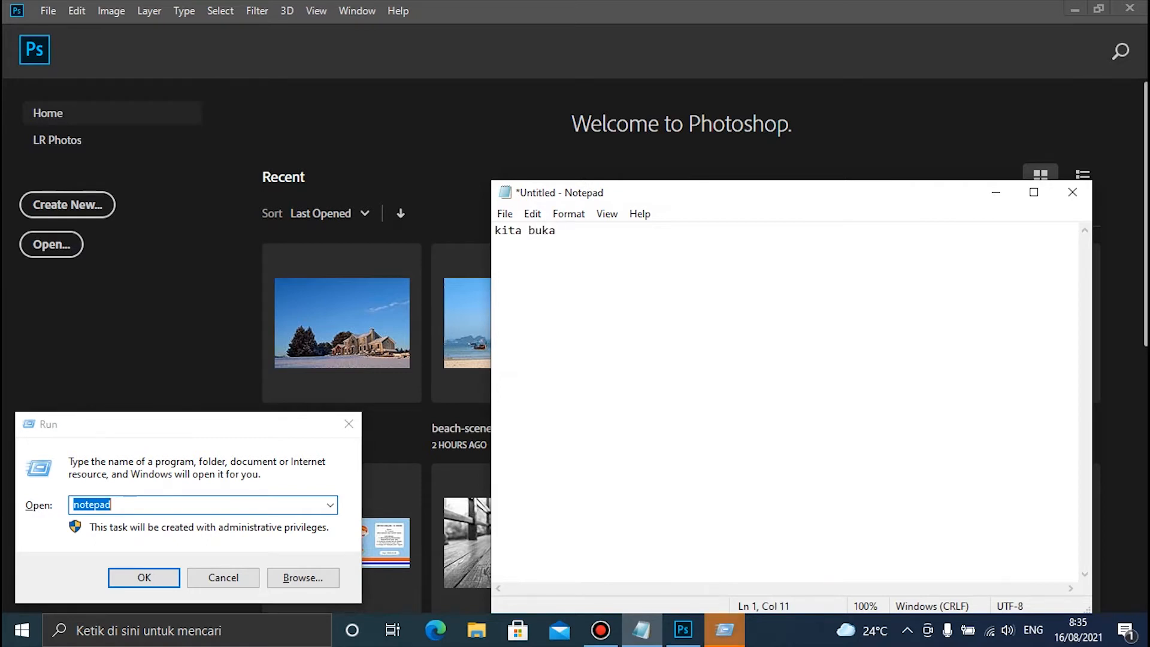
type("foto")
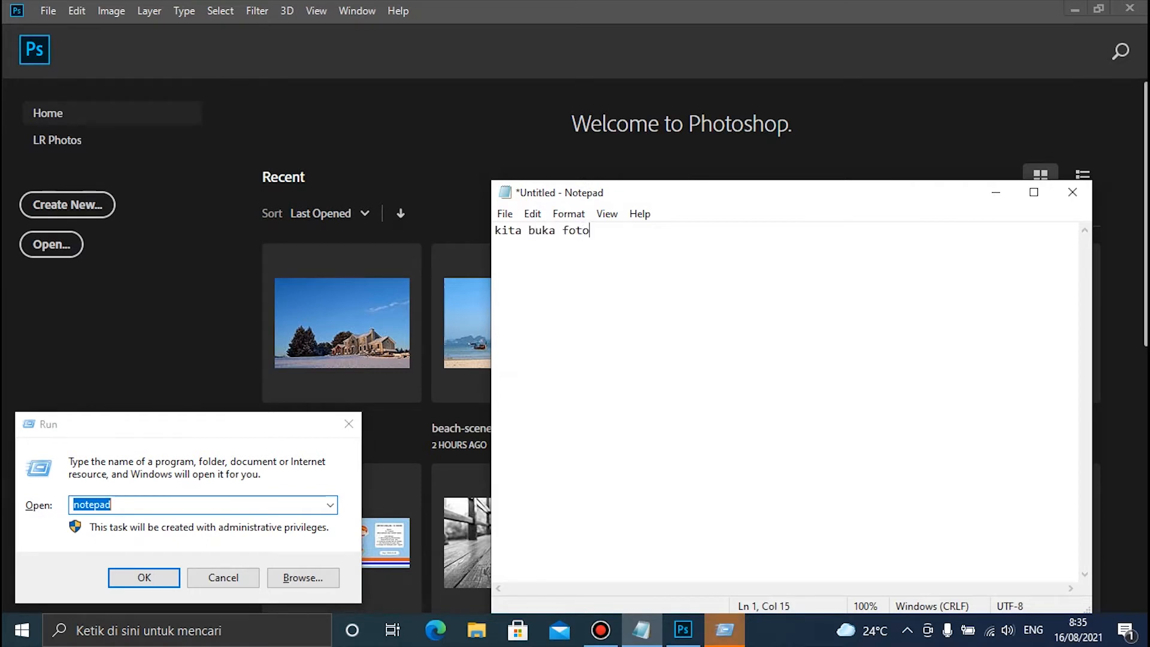
type(" yang akan di ed")
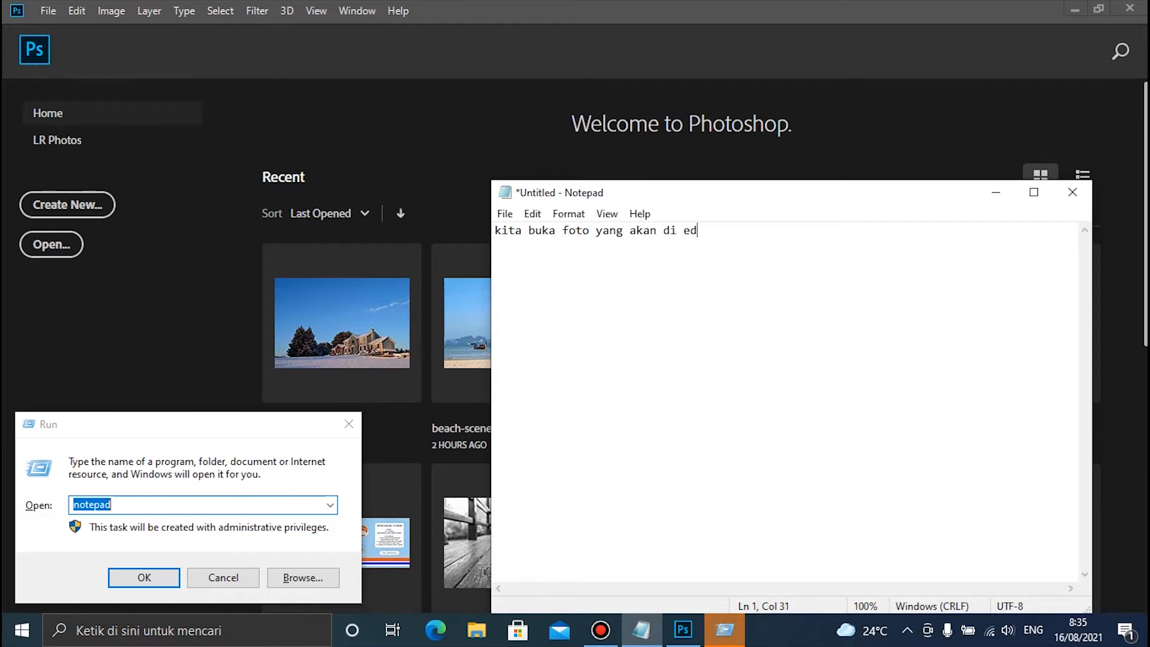
type("it nantin")
key("ctrl+a")
key("BackSpace")
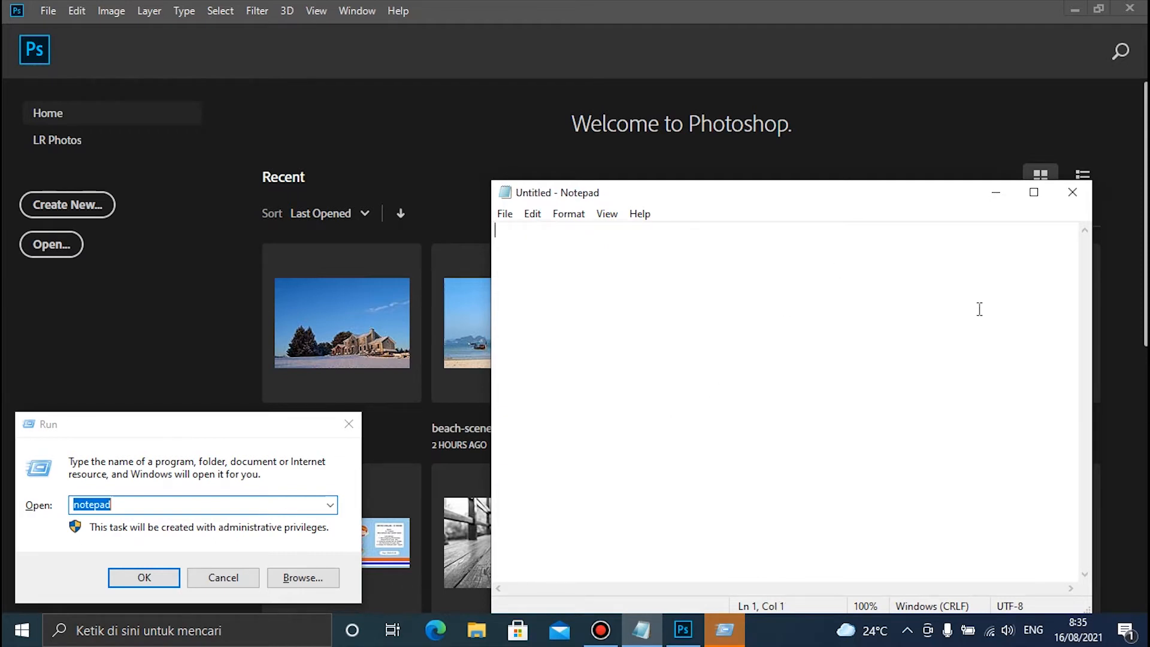
left_click(999, 195)
left_click(360, 418)
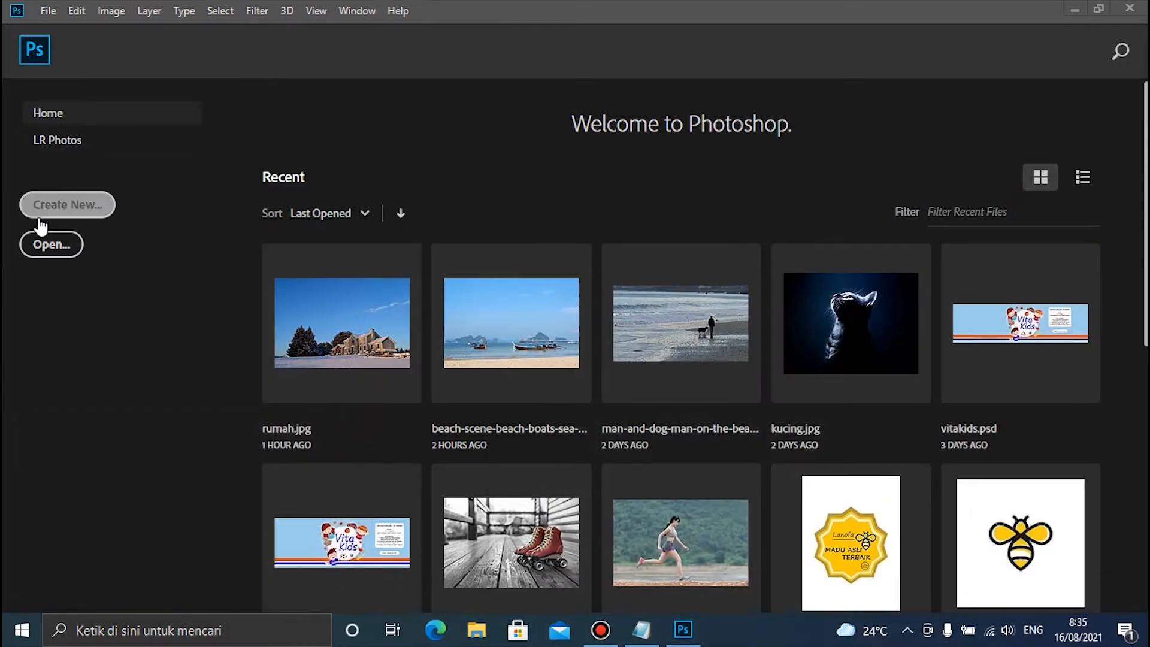
Open the house photo rumah.jpg from the Pictures folder and unlock its Background layer
left_click(47, 10)
left_click(43, 26)
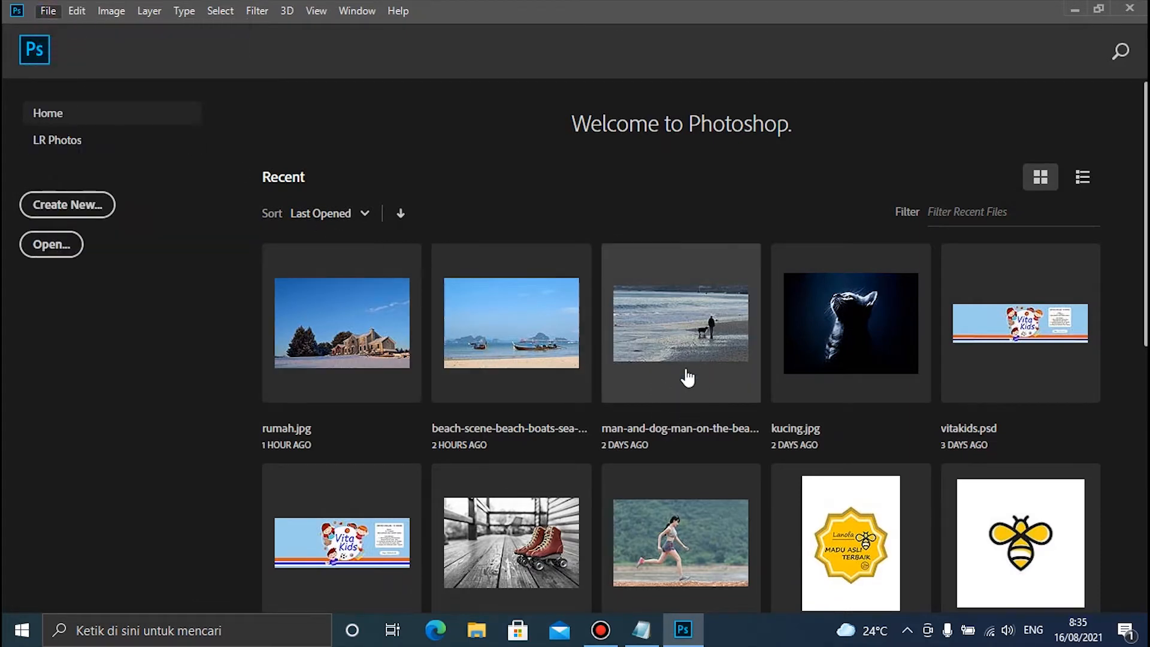
scroll(404, 285, "down", 5)
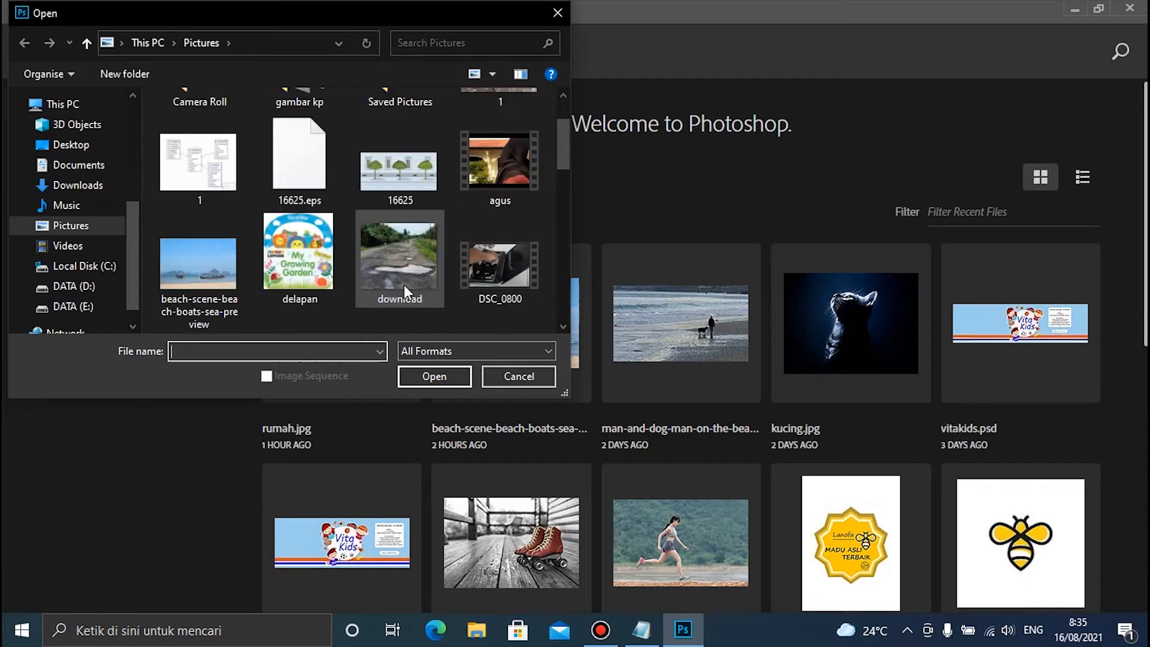
scroll(390, 304, "up", 1)
scroll(391, 304, "down", 5)
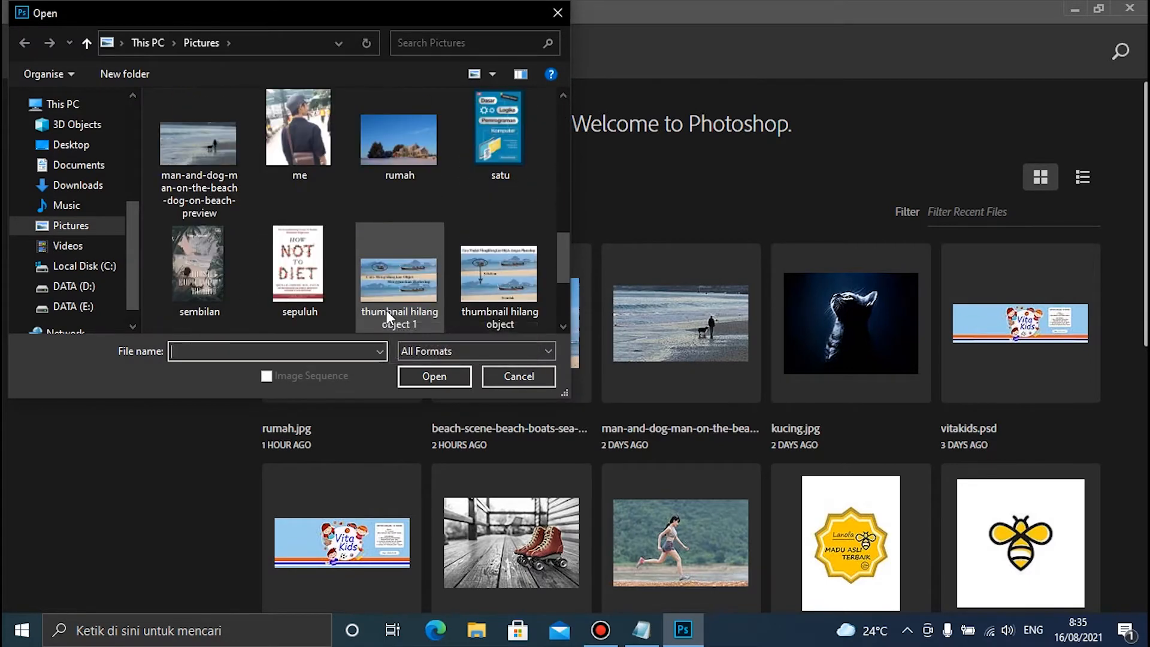
scroll(414, 196, "up", 3)
double_click(421, 156)
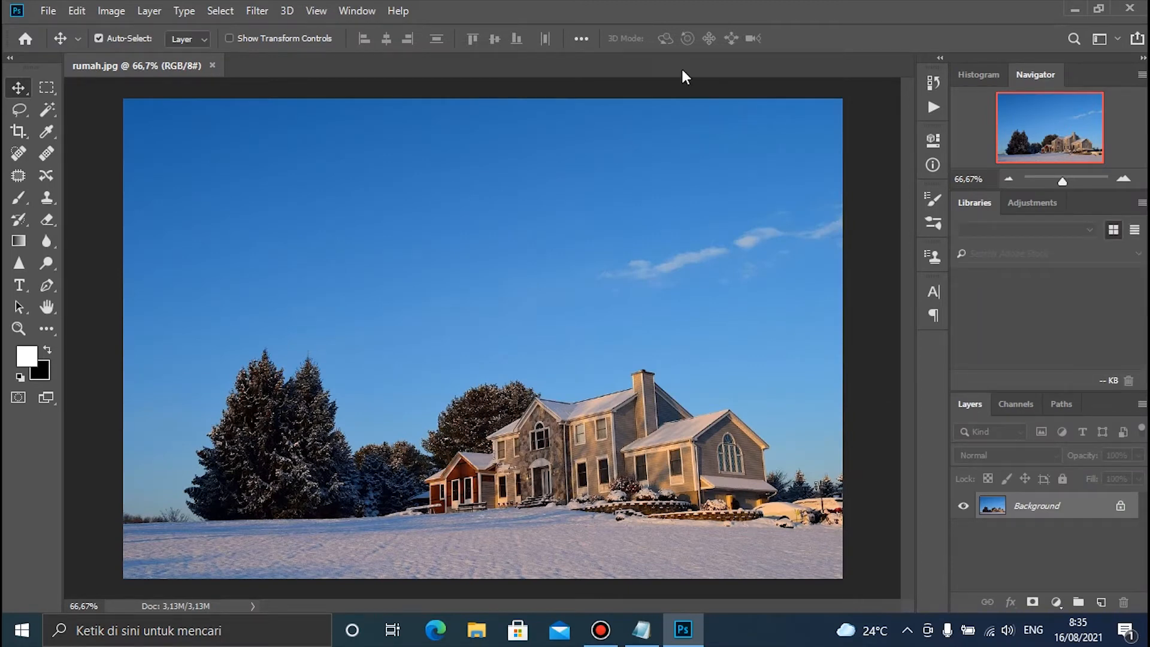
left_click(1119, 508)
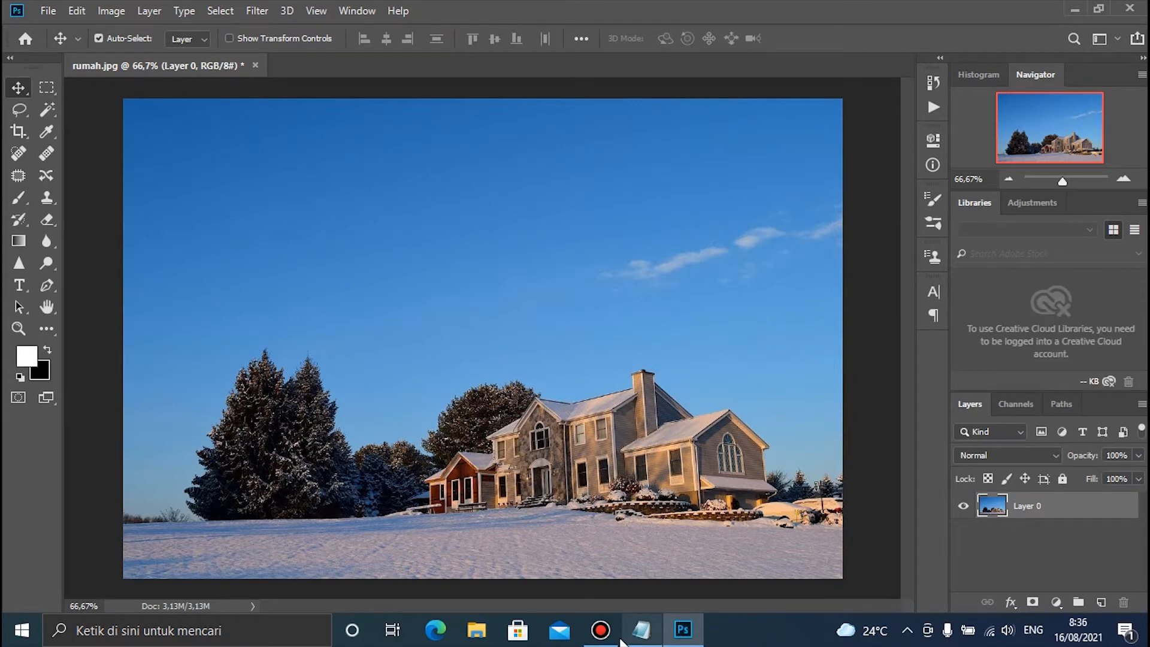
Write "kita duplikat layer" in Notepad, clear the text, and return to the house photo in Photoshop
left_click(647, 641)
type("kita")
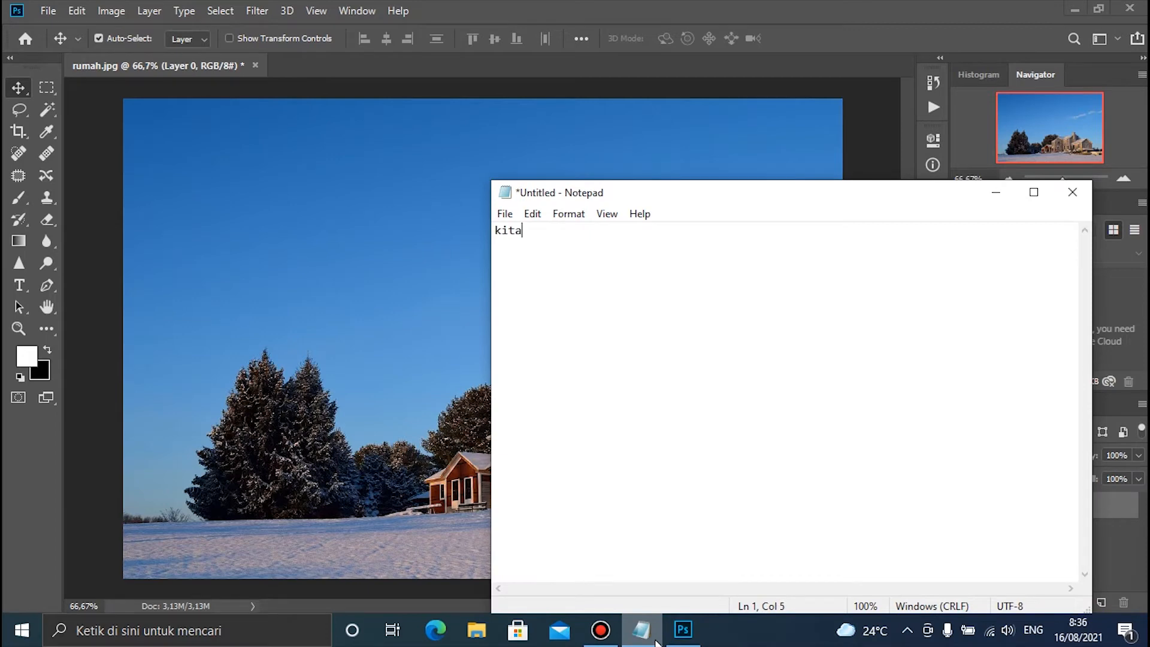
type(" duplikat layer")
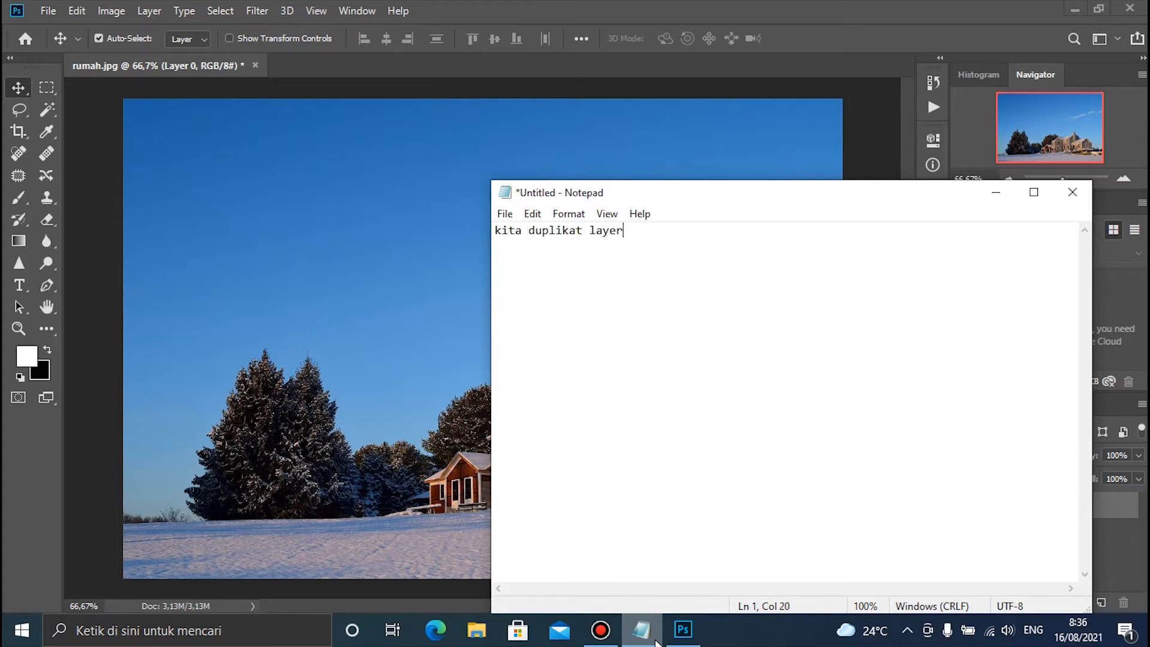
key("ctrl+a")
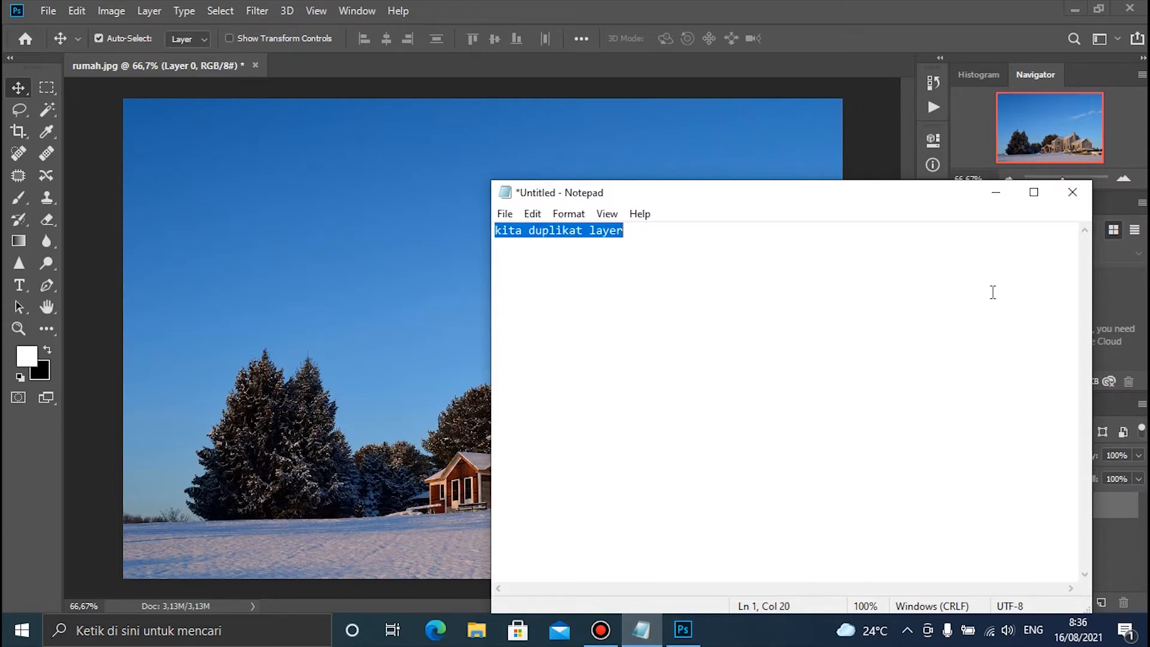
left_click(1072, 192)
left_click(705, 233)
key("Delete")
left_click(749, 173)
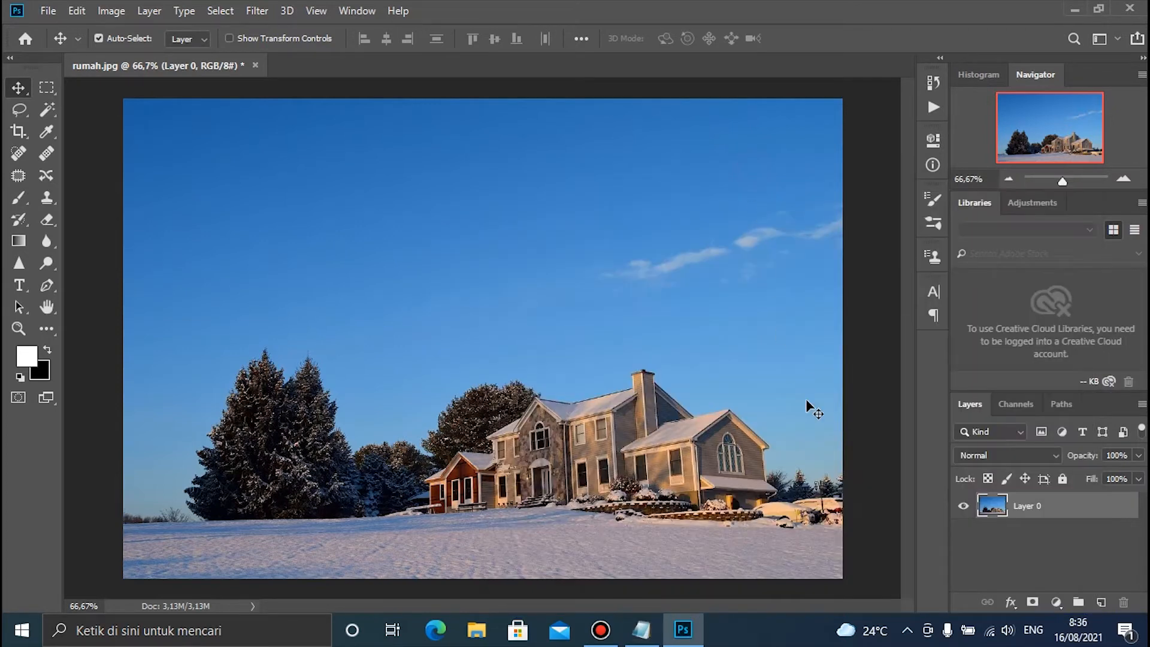
Duplicate Layer 0 within the rumah.jpg document, keeping the suggested name
right_click(1071, 514)
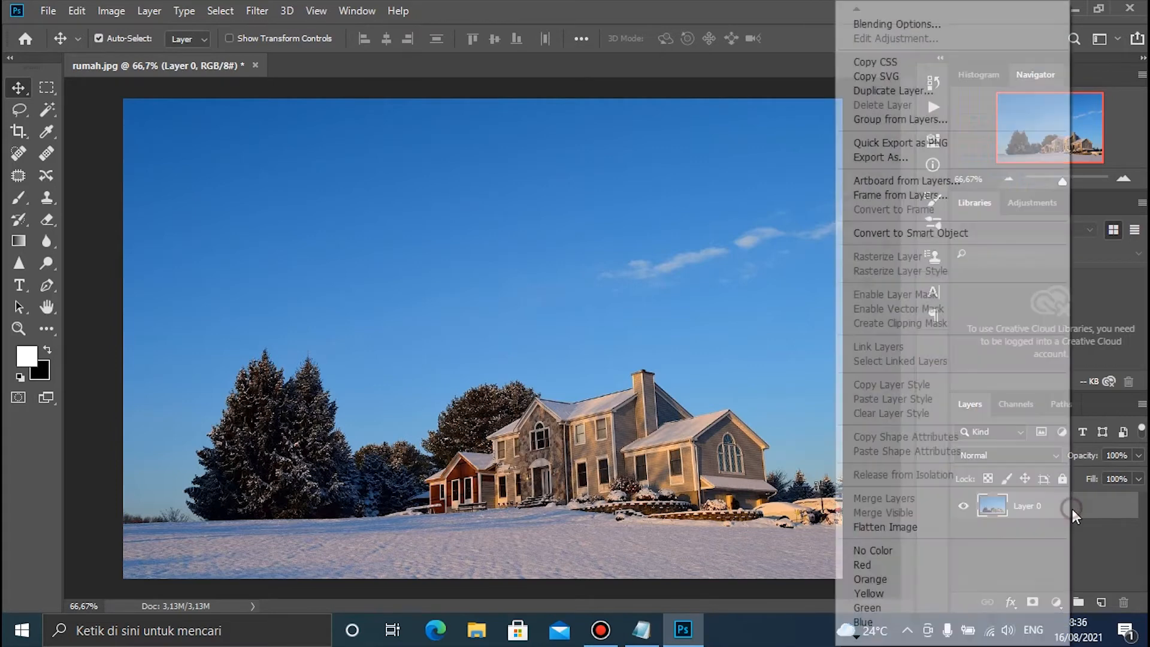
left_click(893, 91)
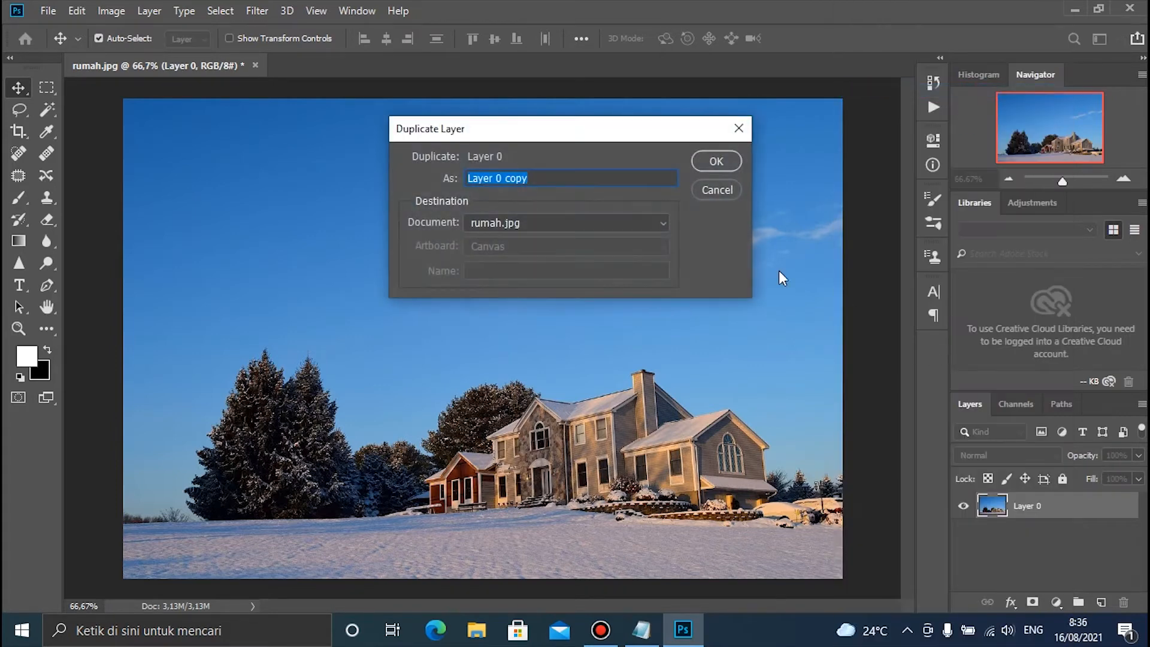
left_click(713, 160)
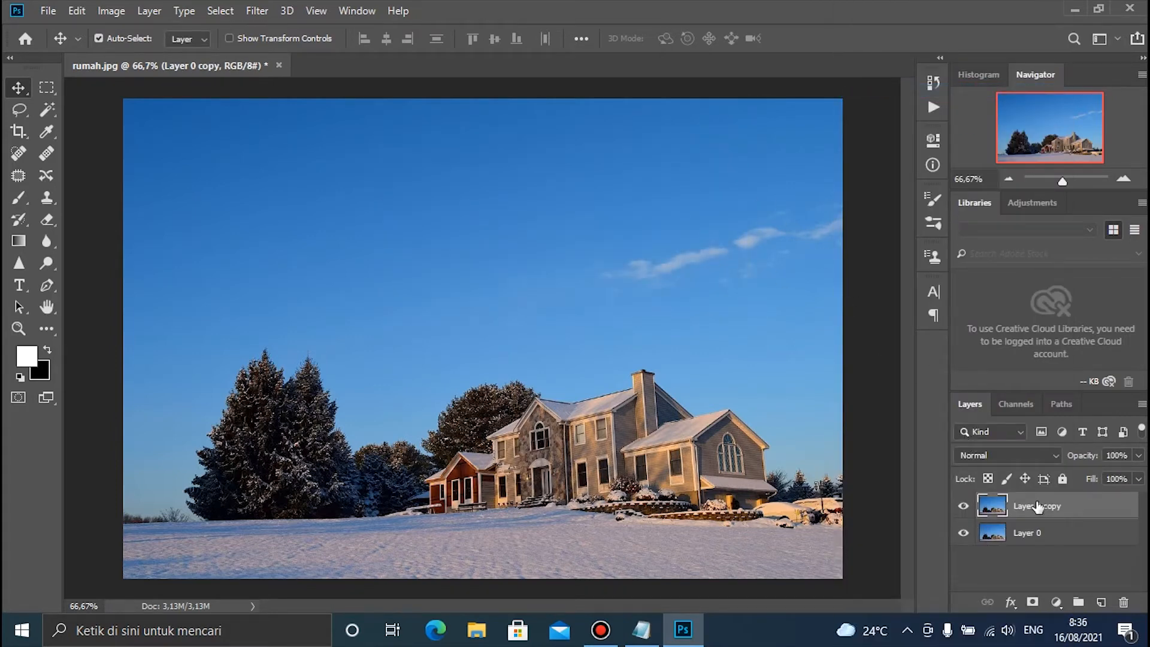
Add a Hue/Saturation adjustment layer above the duplicated photo layer with Saturation set to -90
left_click(1078, 530)
left_click(1079, 513)
left_click(1056, 602)
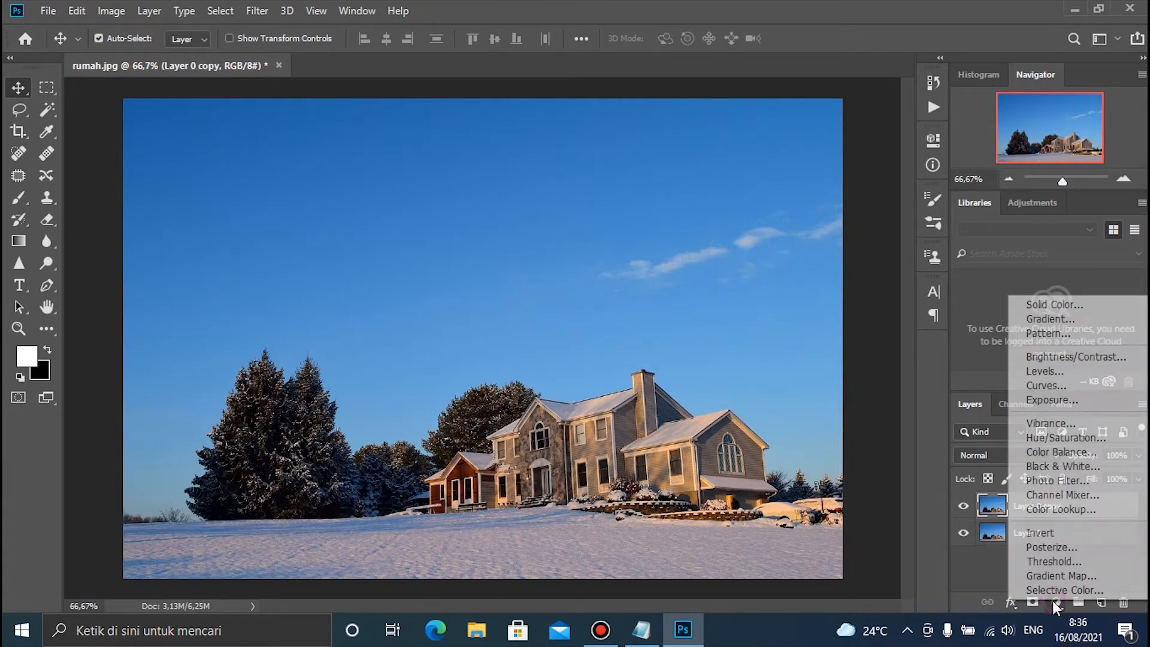
left_click(1061, 443)
left_click_drag(816, 282, 748, 287)
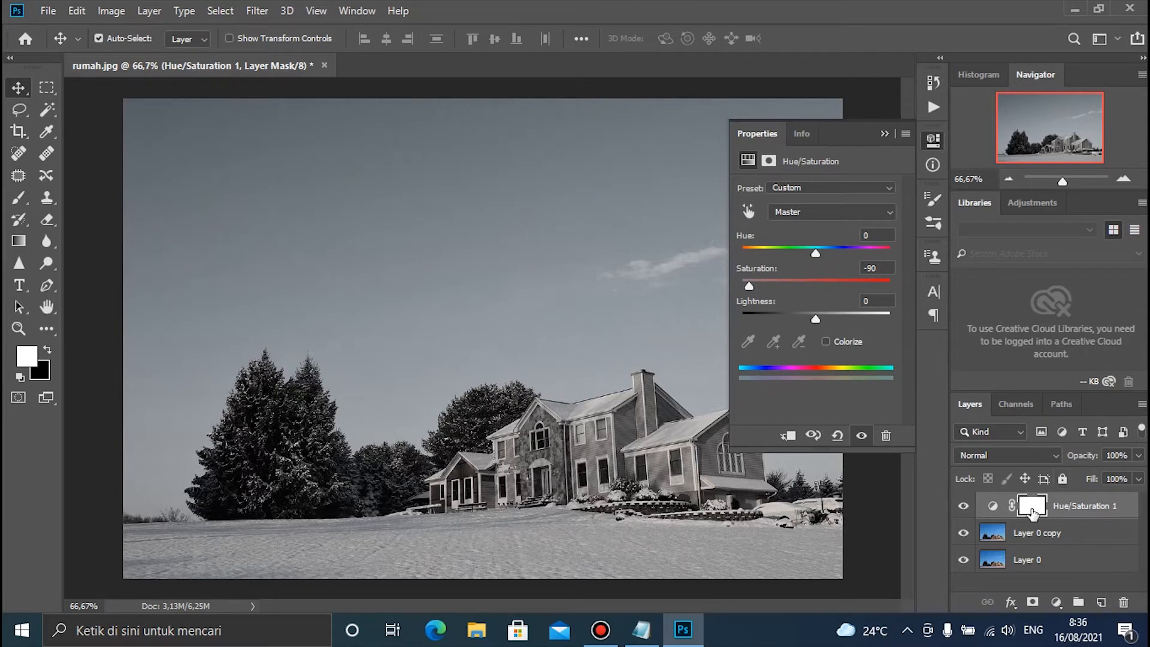
left_click(884, 133)
Add a Brightness/Contrast adjustment layer on top with Brightness set to -119
left_click(1055, 601)
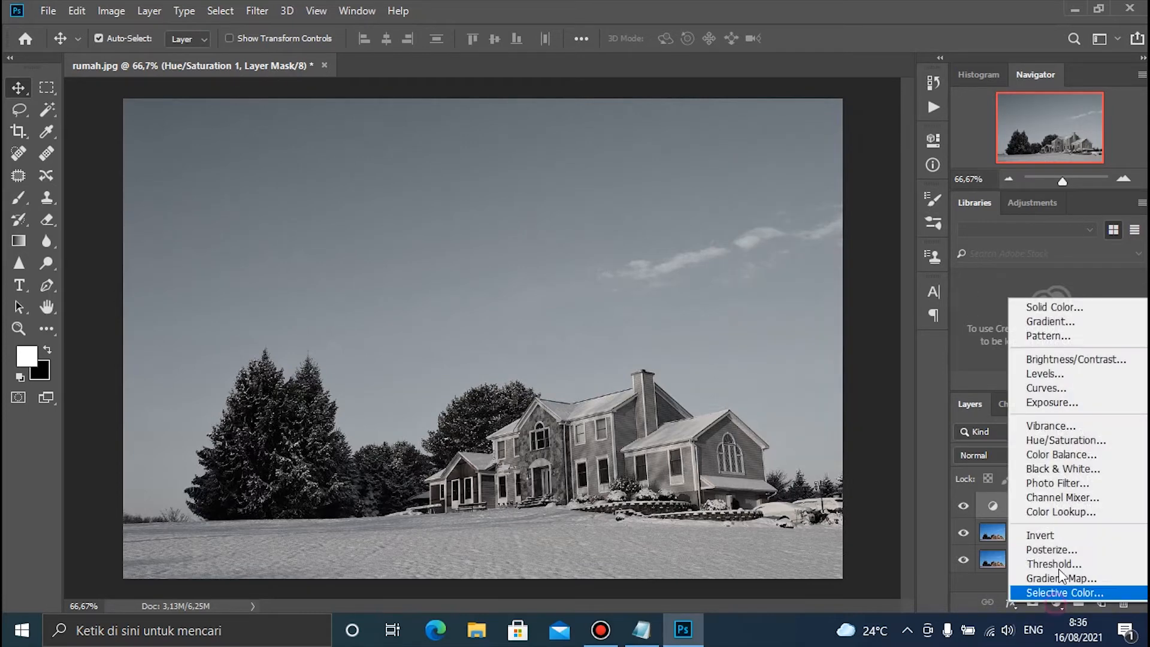
left_click(1065, 362)
left_click_drag(815, 235, 757, 240)
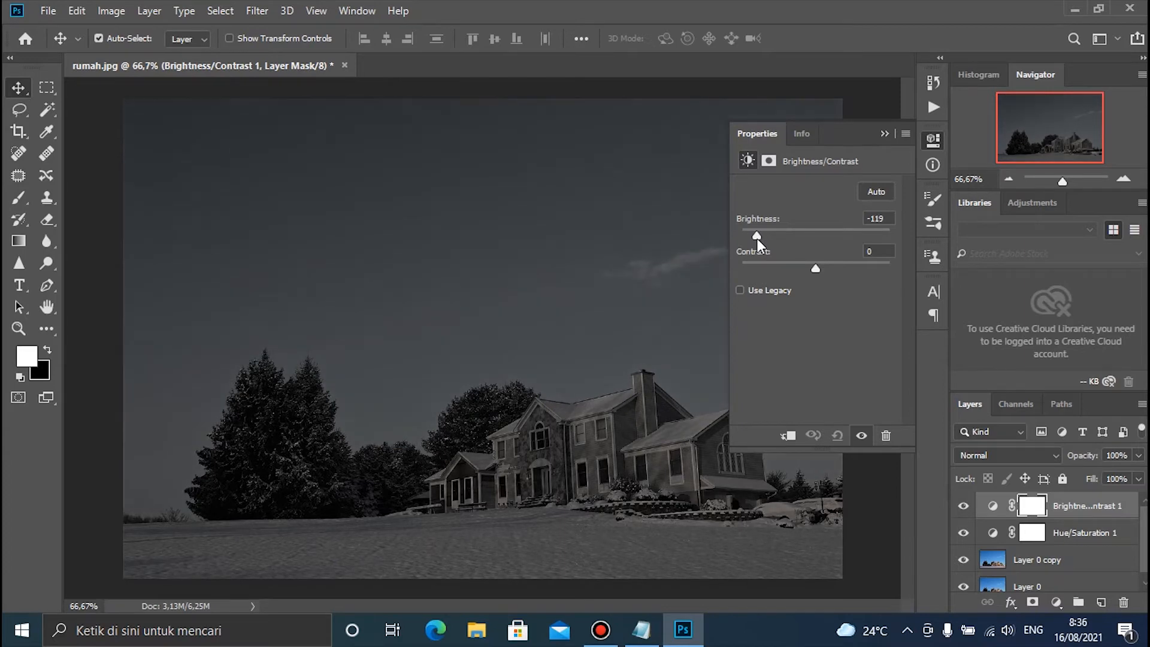
left_click(885, 133)
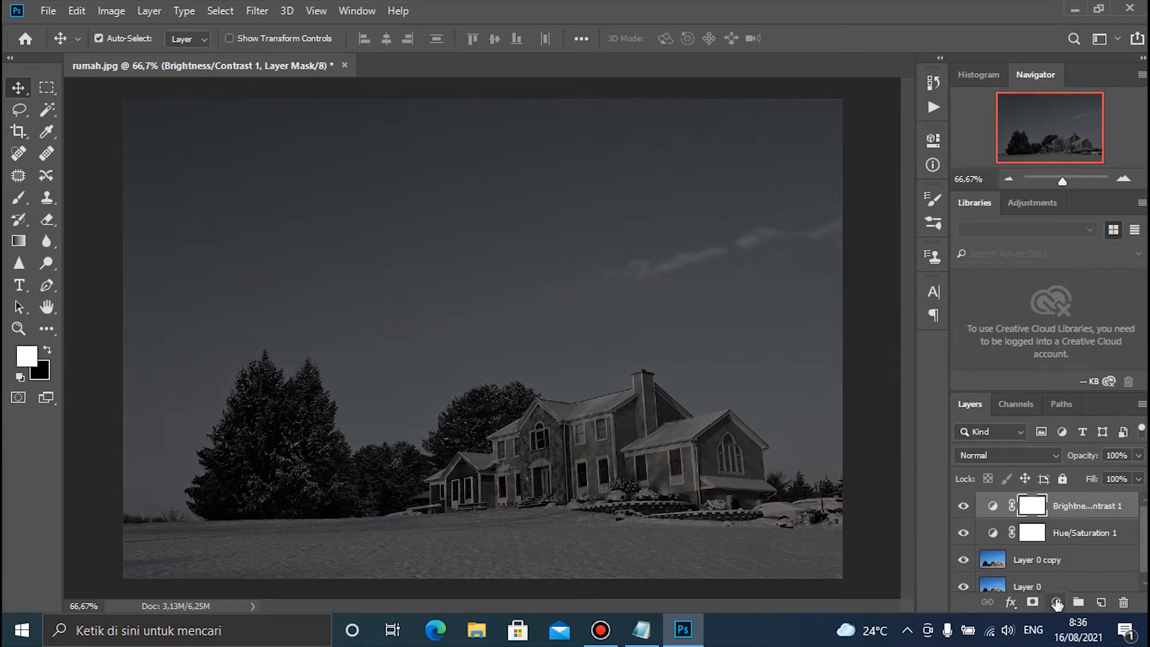
Add a Color Lookup adjustment layer on top using the Moonlight.3DL 3D LUT
left_click(1057, 602)
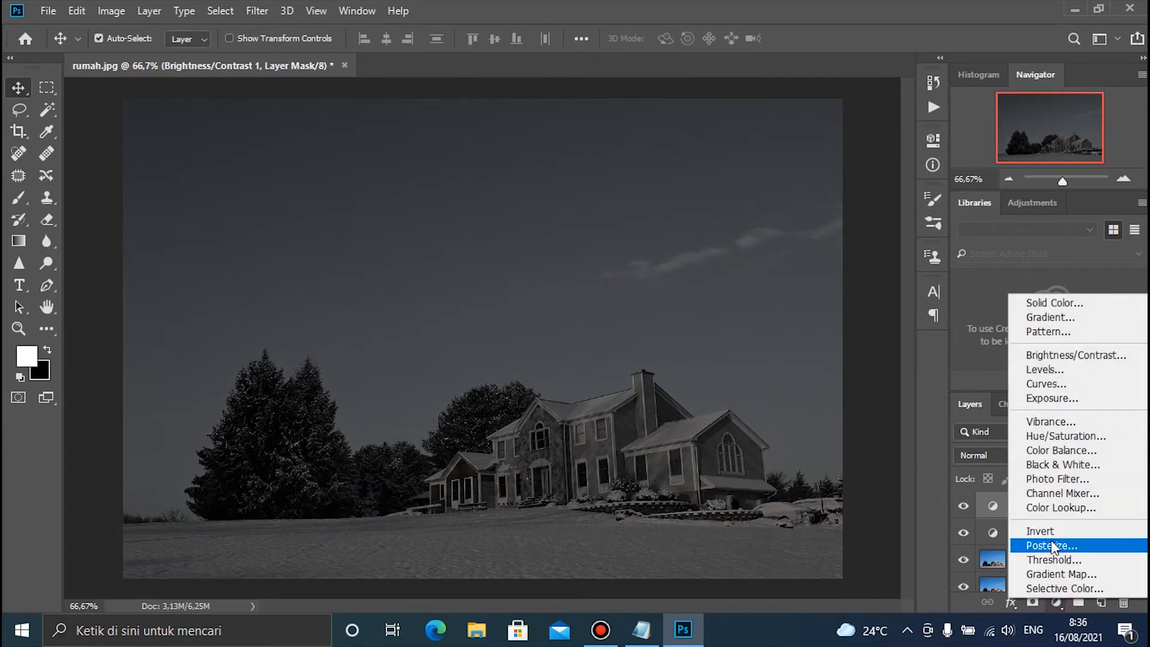
left_click(1071, 508)
left_click(888, 191)
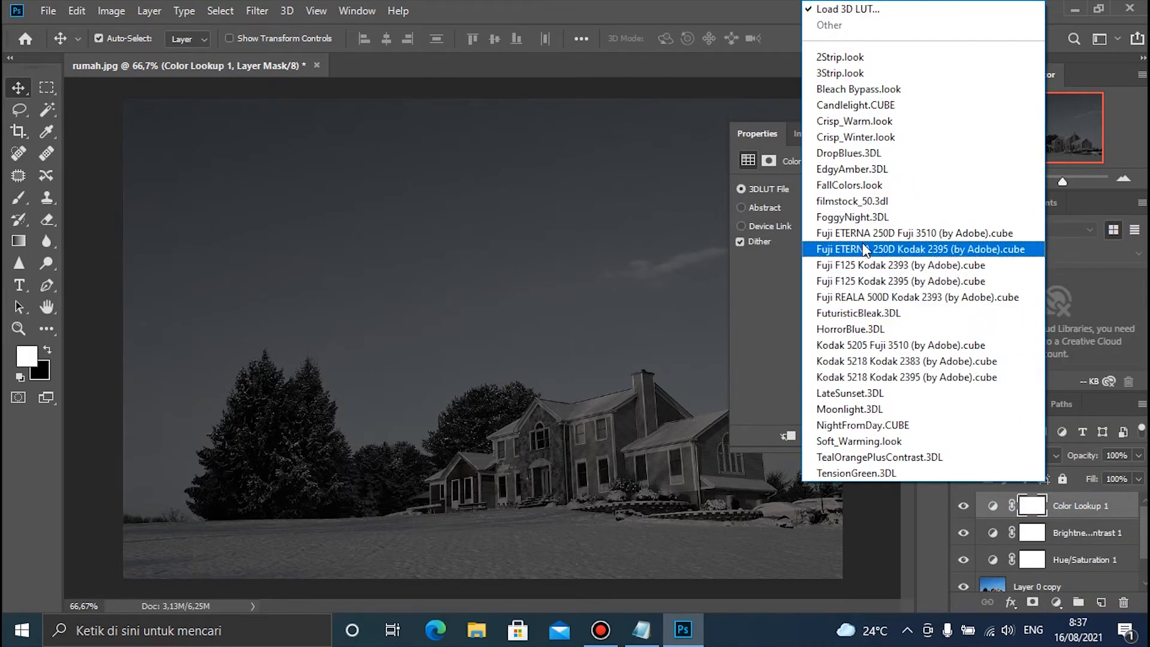
left_click(863, 411)
left_click(884, 132)
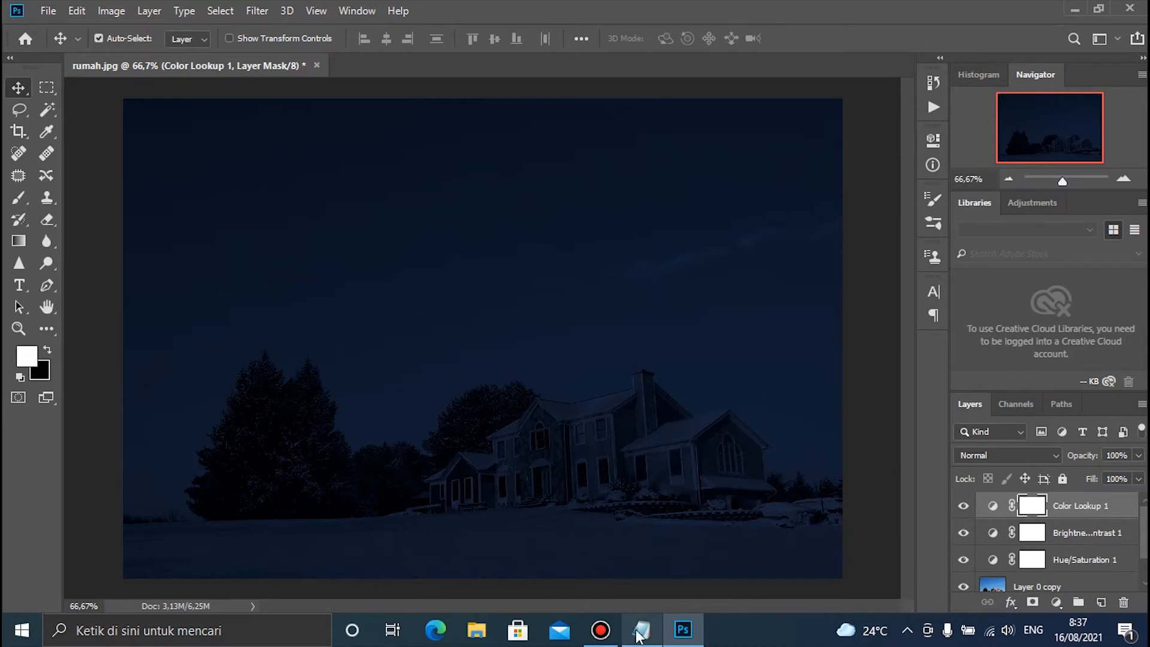
Switch to Notepad and write the note "kita akan menambah bintang dan bulan dengan layer baru"
left_click(641, 629)
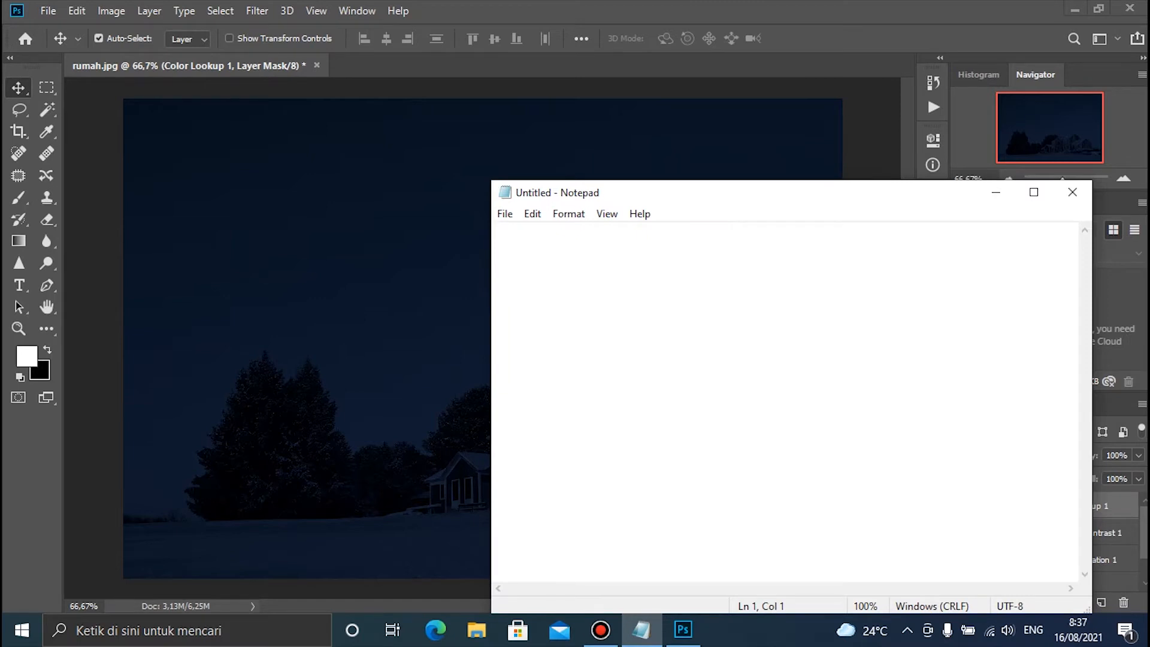
type("iita")
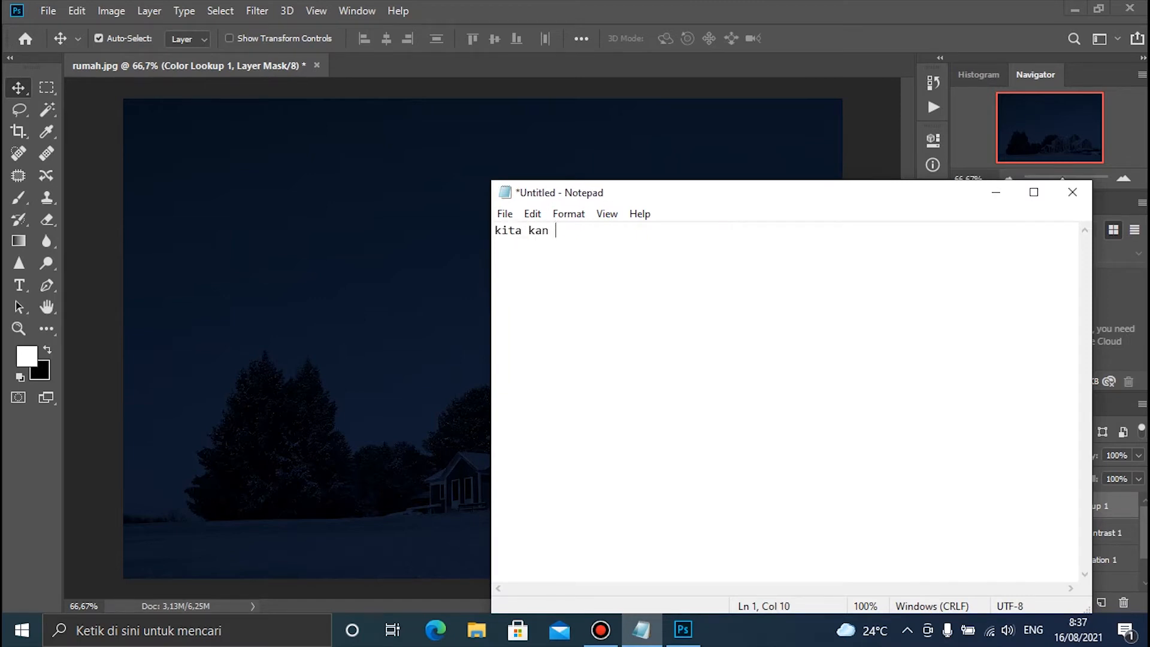
key("BackSpace")
key("BackSpace")
key("BackSpace")
type("akan menambah b")
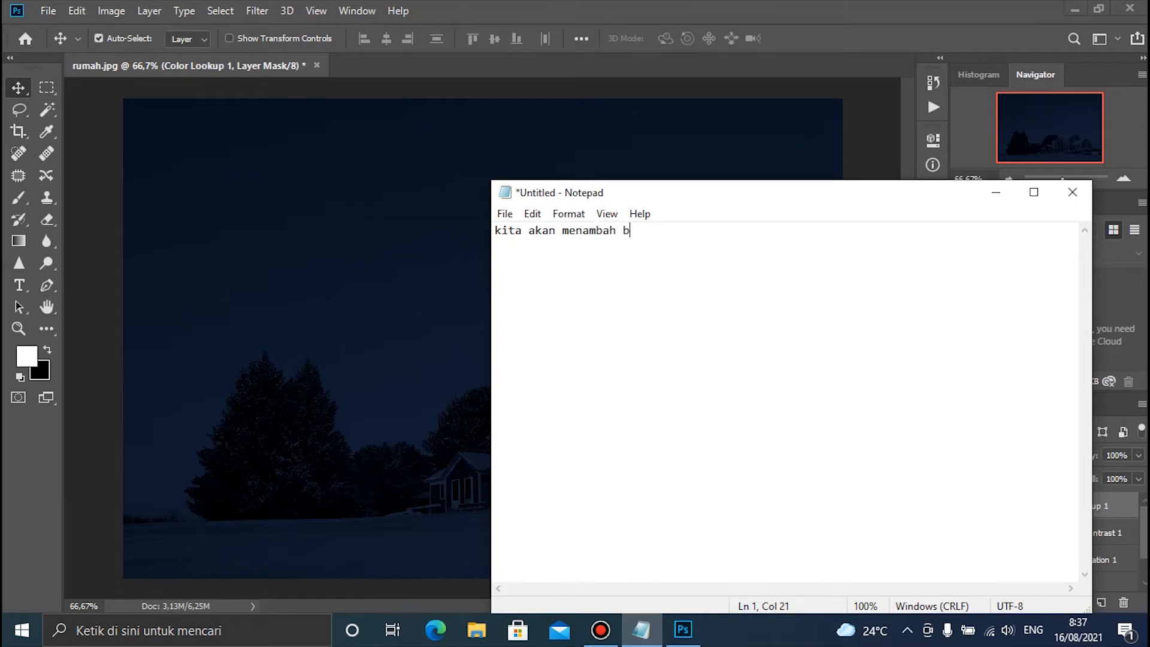
type("intang dan bulan denga")
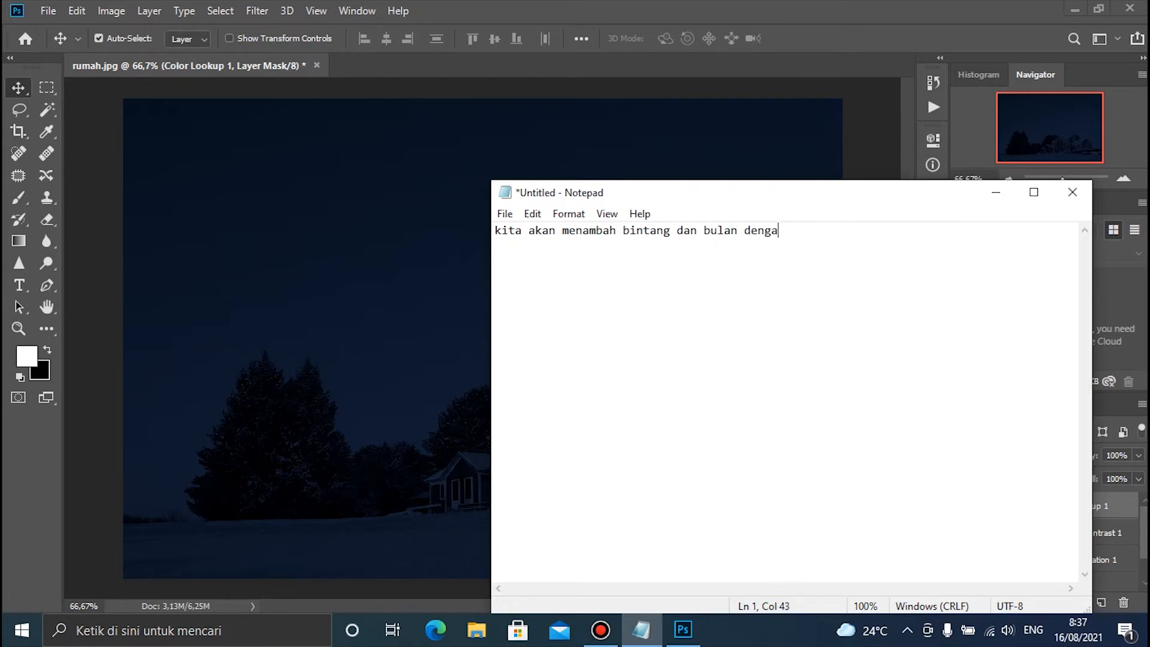
type("n layer baru")
Clear the whole note and minimize Notepad to return to Photoshop
key("ctrl+a")
key("BackSpace")
left_click(985, 201)
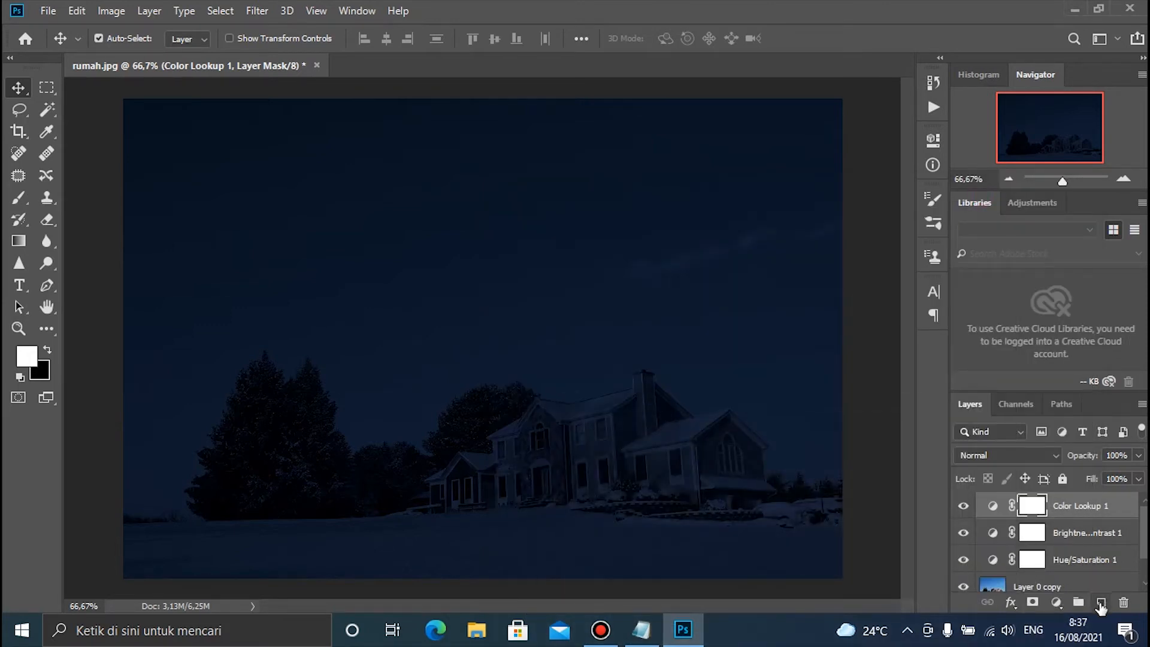
Create a new layer above Color Lookup 1 and set up the Brush tool with the 3 px soft round tip
left_click(1100, 603)
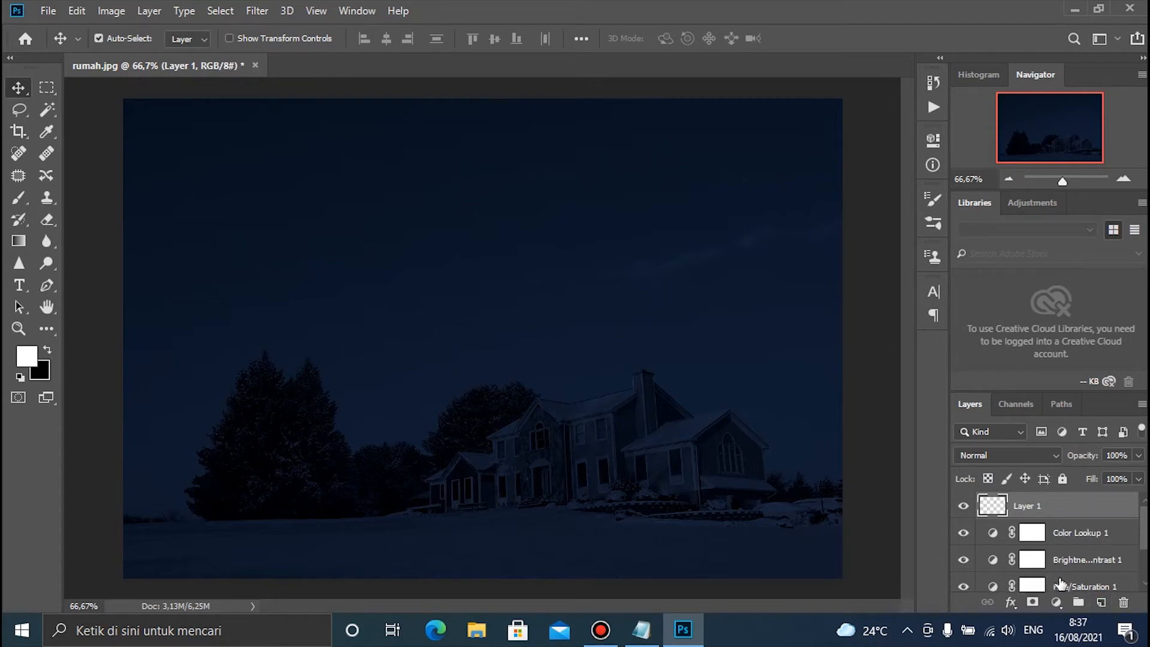
left_click(19, 199)
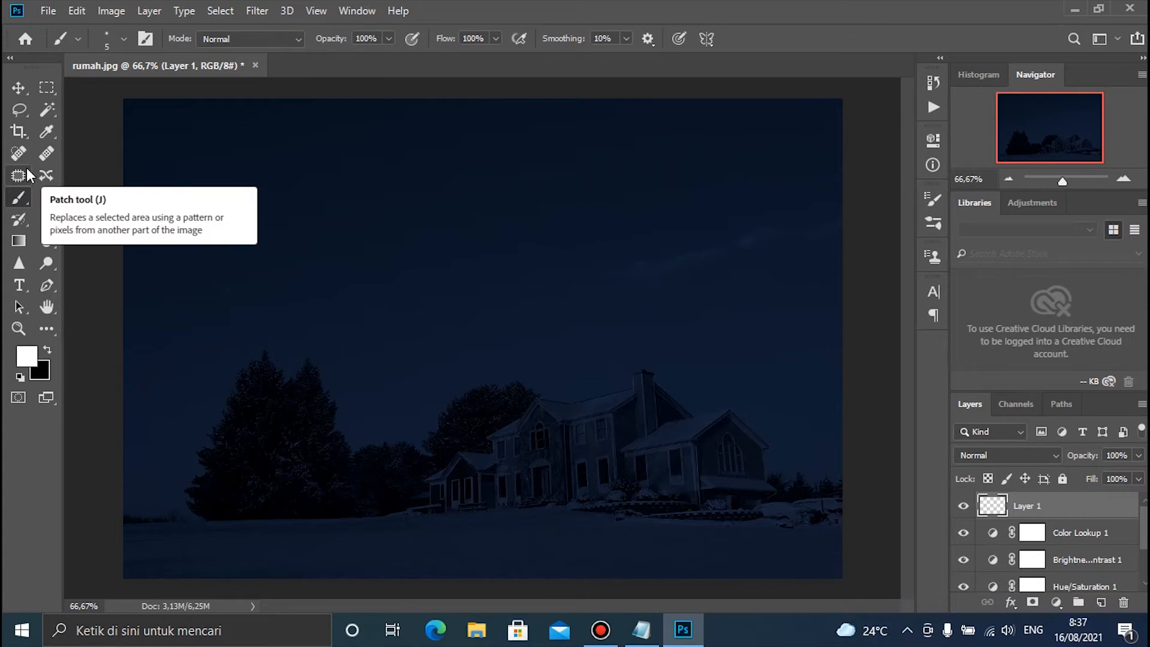
left_click(107, 40)
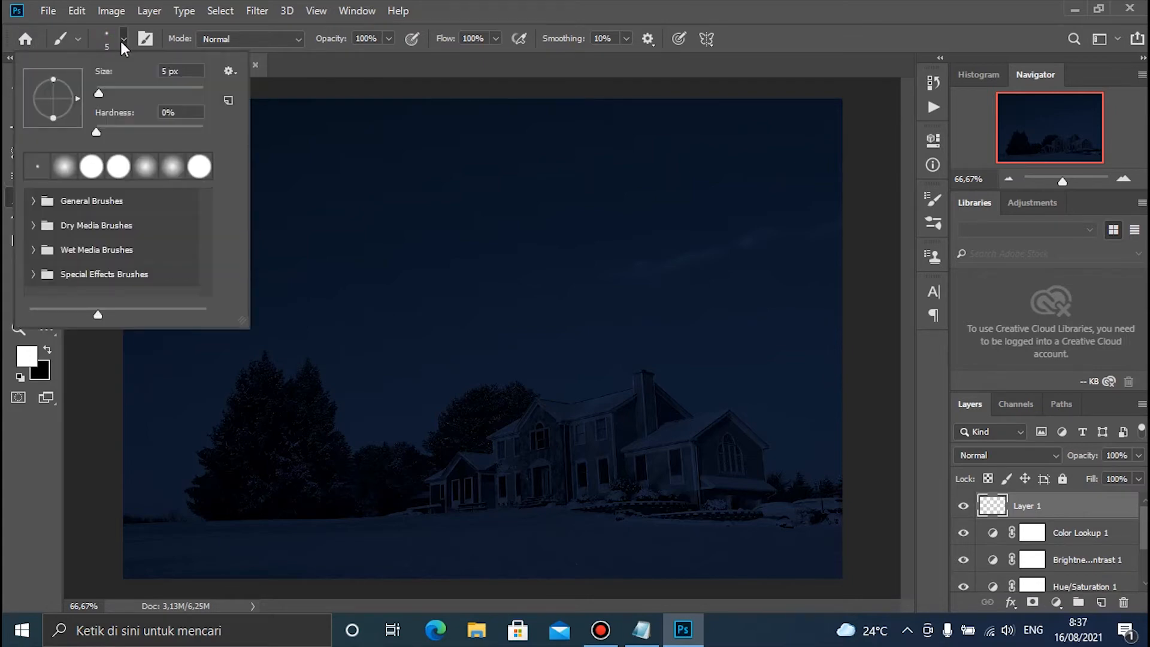
left_click(123, 40)
left_click(145, 39)
left_click(145, 39)
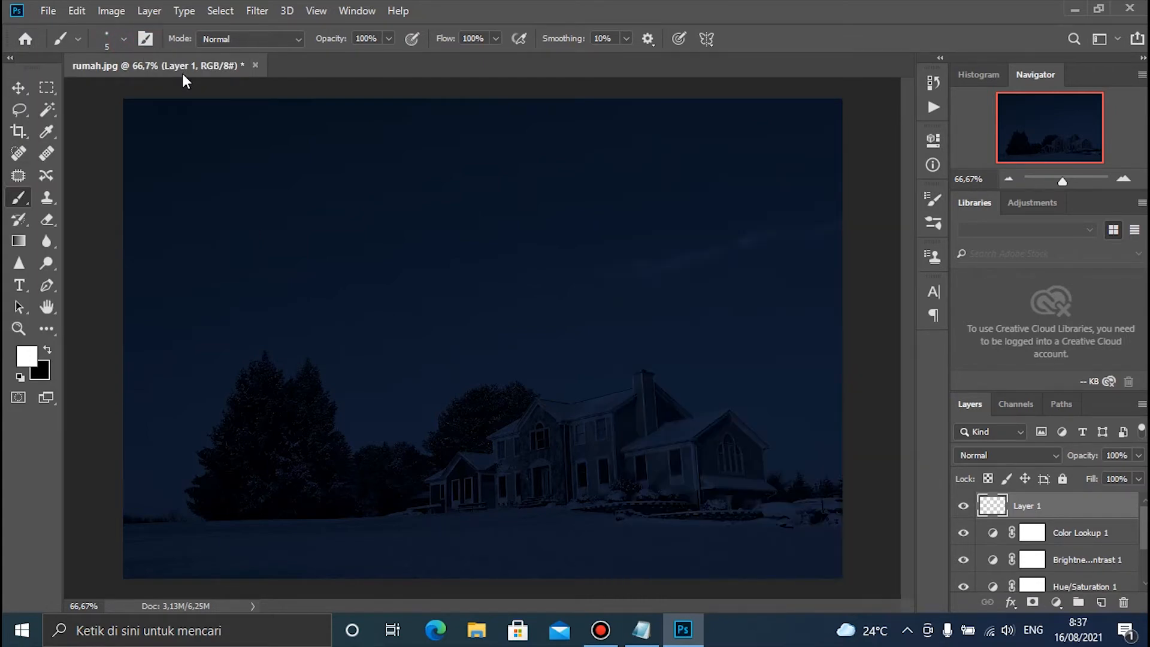
left_click(146, 39)
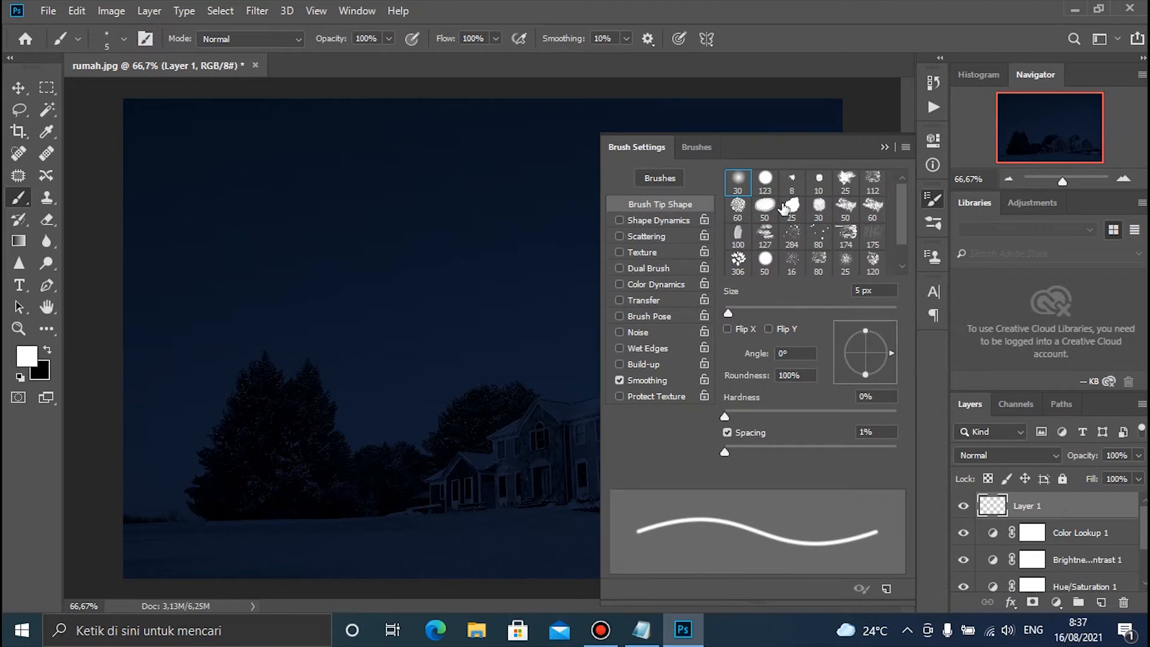
scroll(782, 233, "down", 1)
left_click(793, 263)
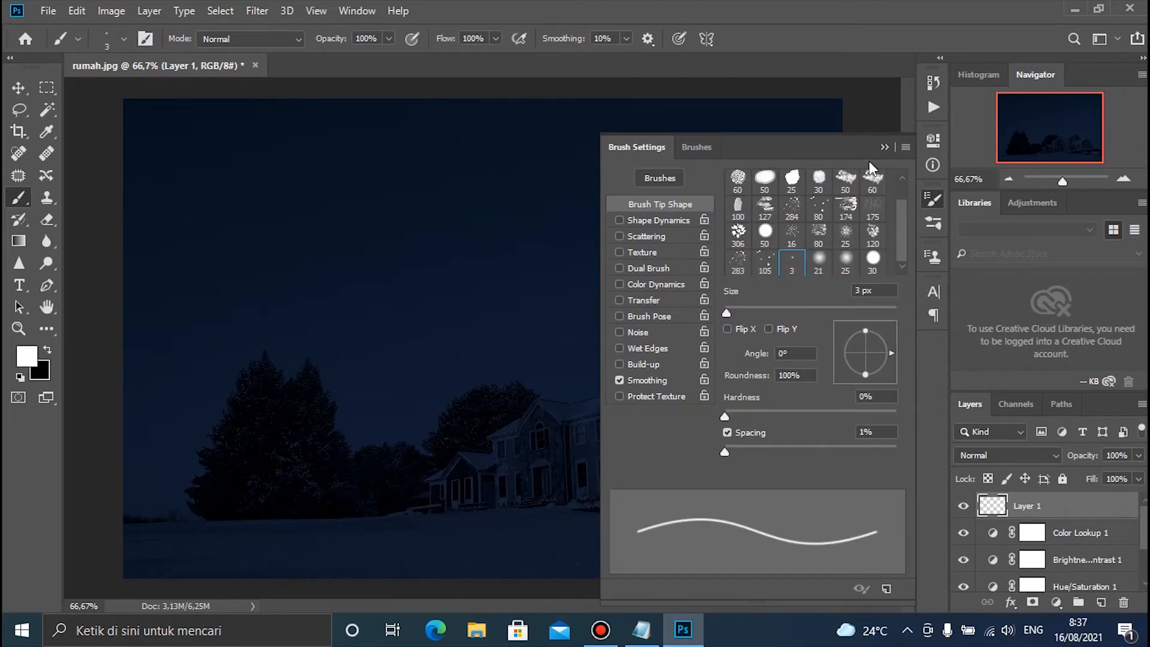
left_click(883, 147)
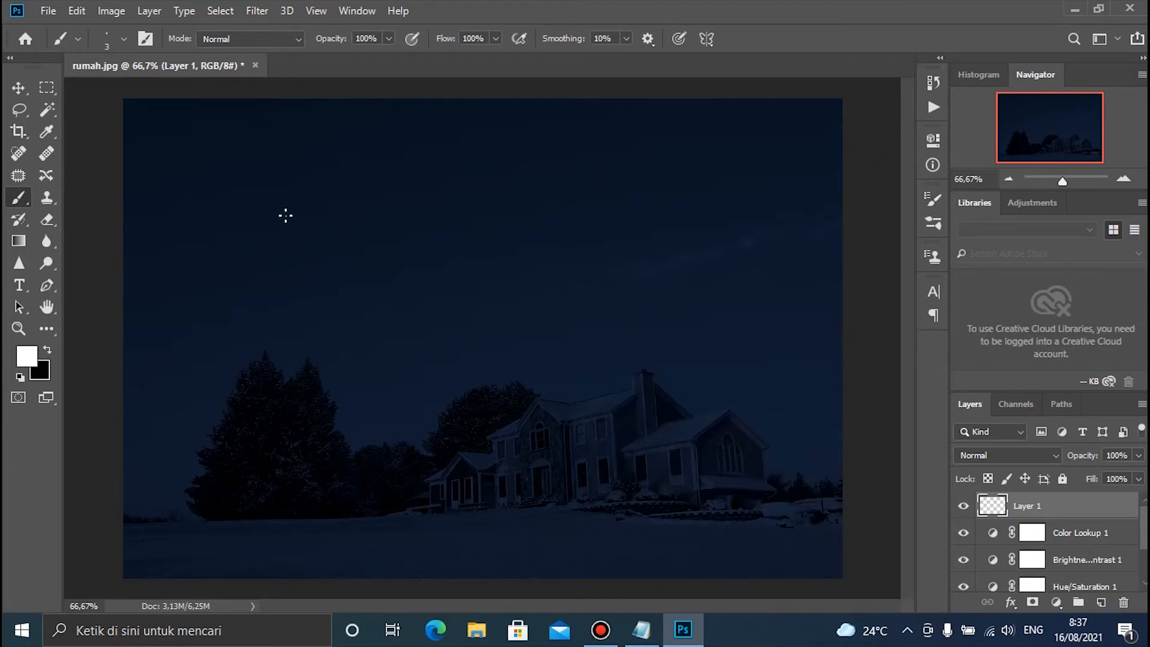
left_click(221, 219)
key("ctrl+z")
left_click(183, 340)
left_click(185, 294)
left_click(163, 221)
key("ctrl+z")
key("ctrl+z")
key("ctrl+z")
key("ctrl+z")
Paint small white star dots scattered across the night sky on Layer 1, and reduce that layer's opacity to 64%
left_click(160, 307)
left_click(182, 122)
left_click(325, 146)
left_click(290, 213)
left_click(260, 175)
left_click(354, 187)
left_click(348, 258)
left_click(429, 216)
left_click(404, 204)
left_click(814, 235)
left_click(531, 146)
left_click(528, 195)
left_click(477, 300)
left_click(740, 170)
left_click(707, 254)
left_click(597, 289)
left_click(666, 245)
left_click(644, 330)
mouse_move(1137, 460)
left_mouse_down()
mouse_move(1131, 474)
mouse_move(1063, 473)
mouse_move(1092, 476)
left_mouse_up()
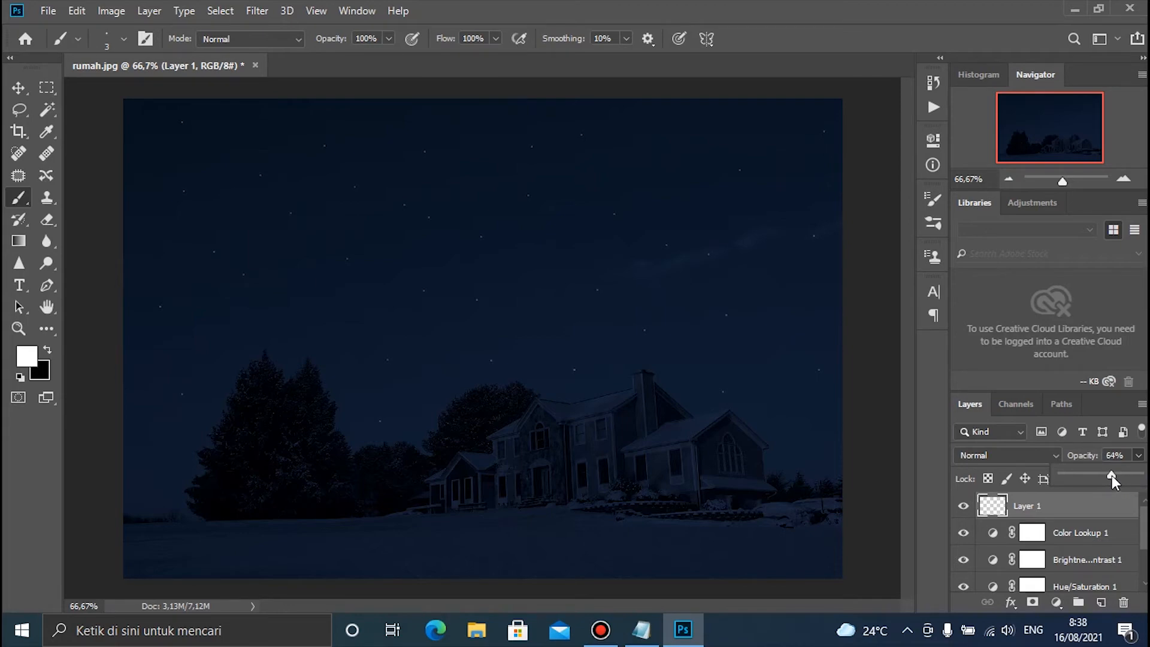
left_click(1045, 505)
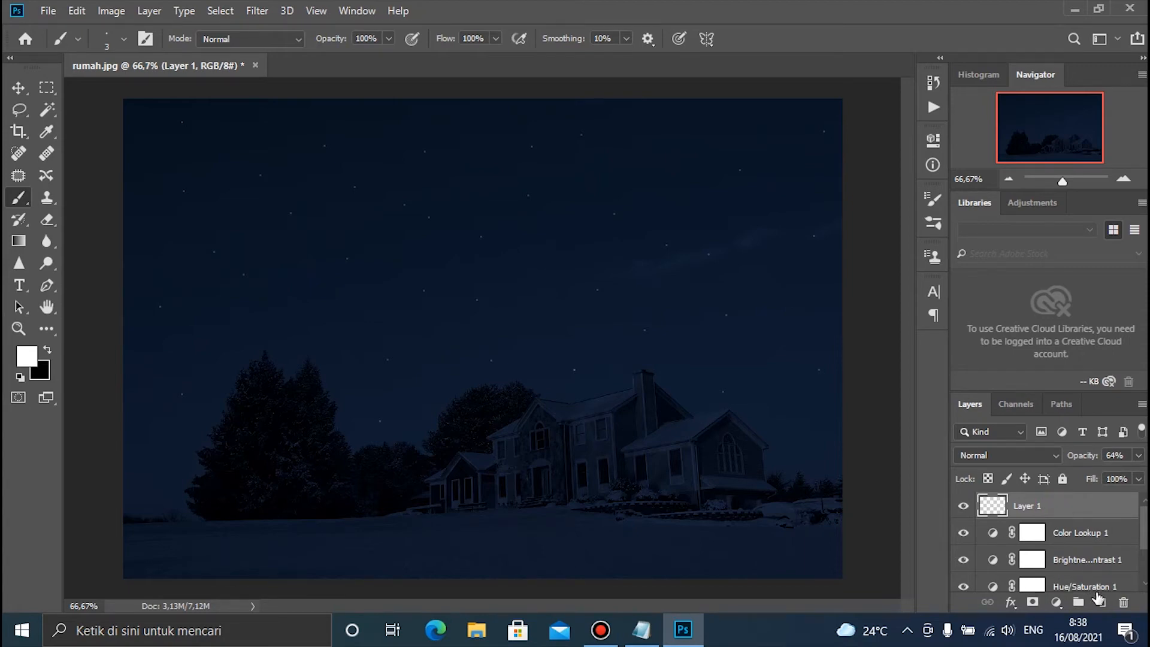
Add a new layer above the stars layer, and toggle the visibility of the top two layers to check their contents
left_click(1103, 604)
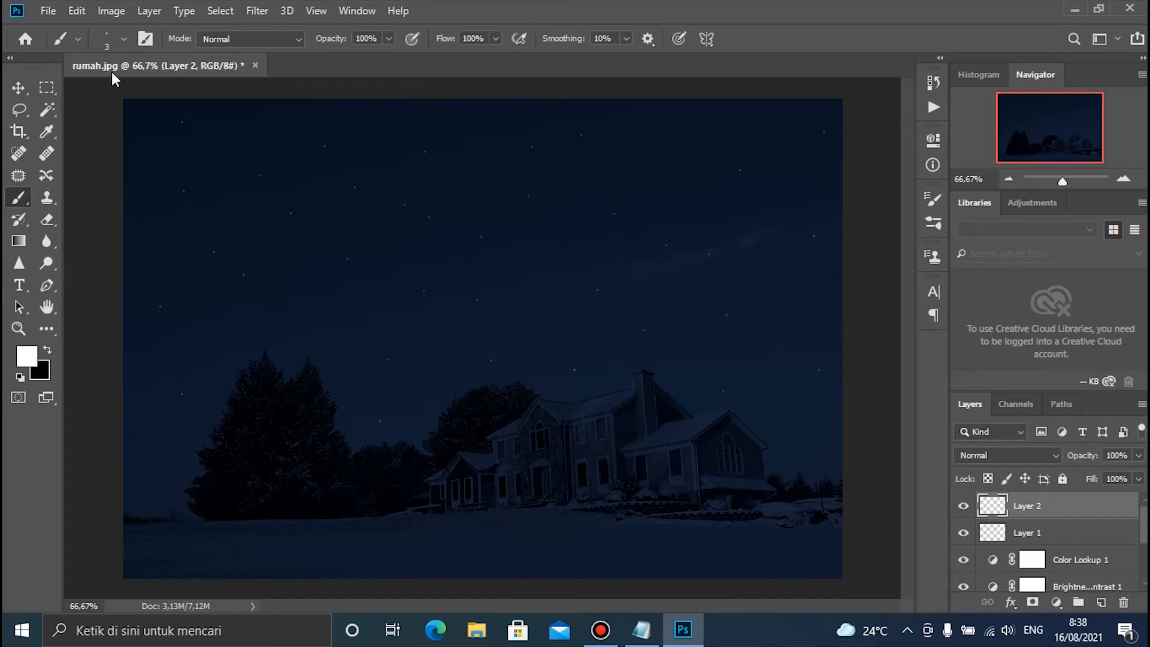
left_click(126, 41)
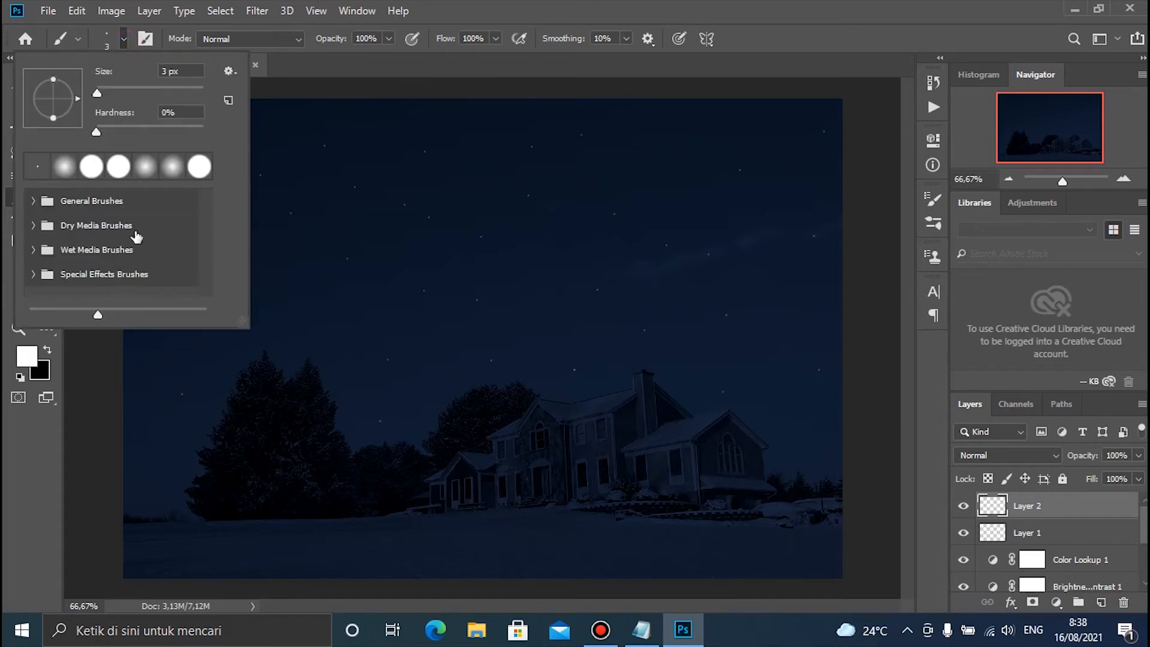
left_click(362, 201)
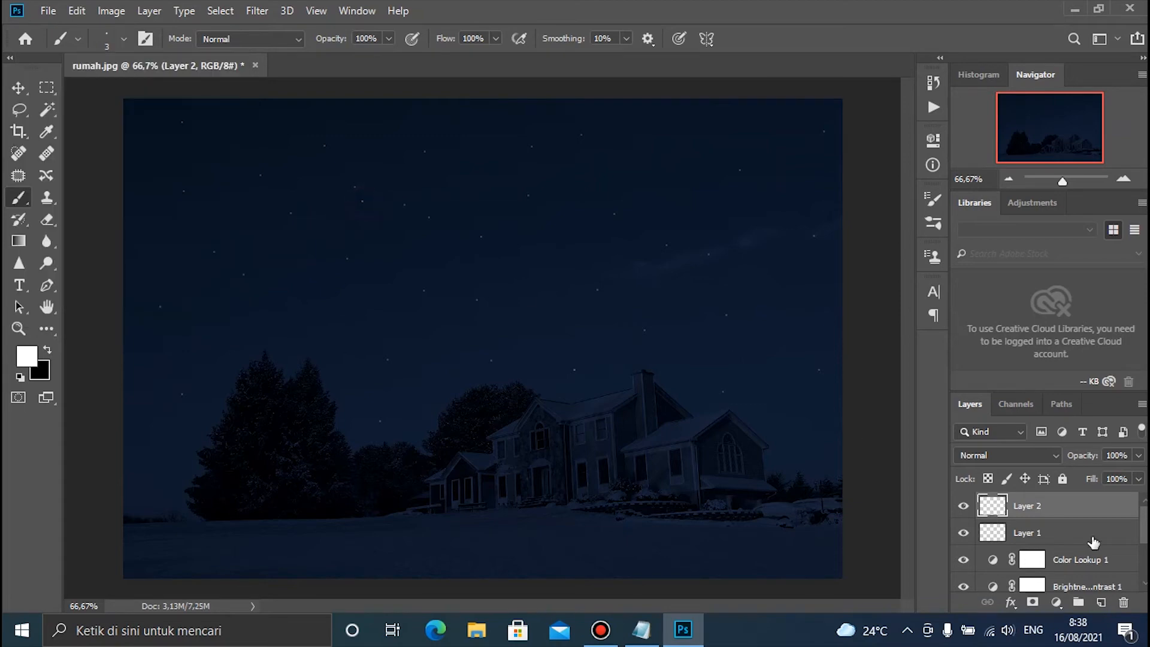
left_click(963, 506)
left_click(963, 533)
left_click(963, 507)
Select the 50 px hard round brush tip and enlarge its size to 133 px
left_click(124, 39)
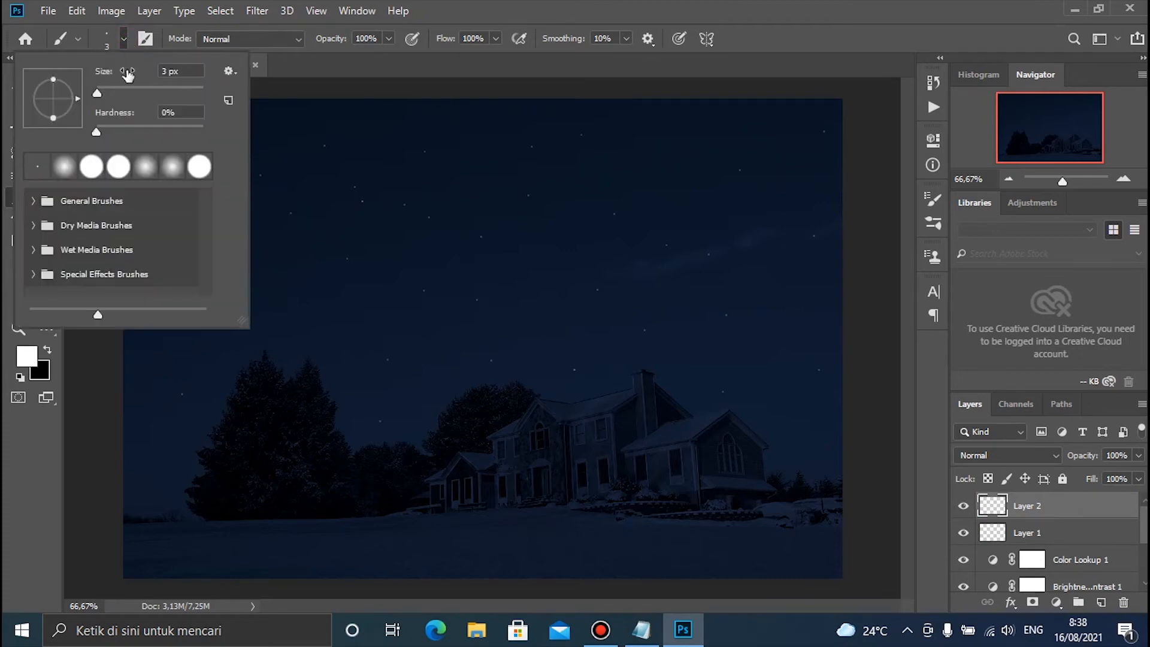
left_click(121, 40)
left_click(144, 40)
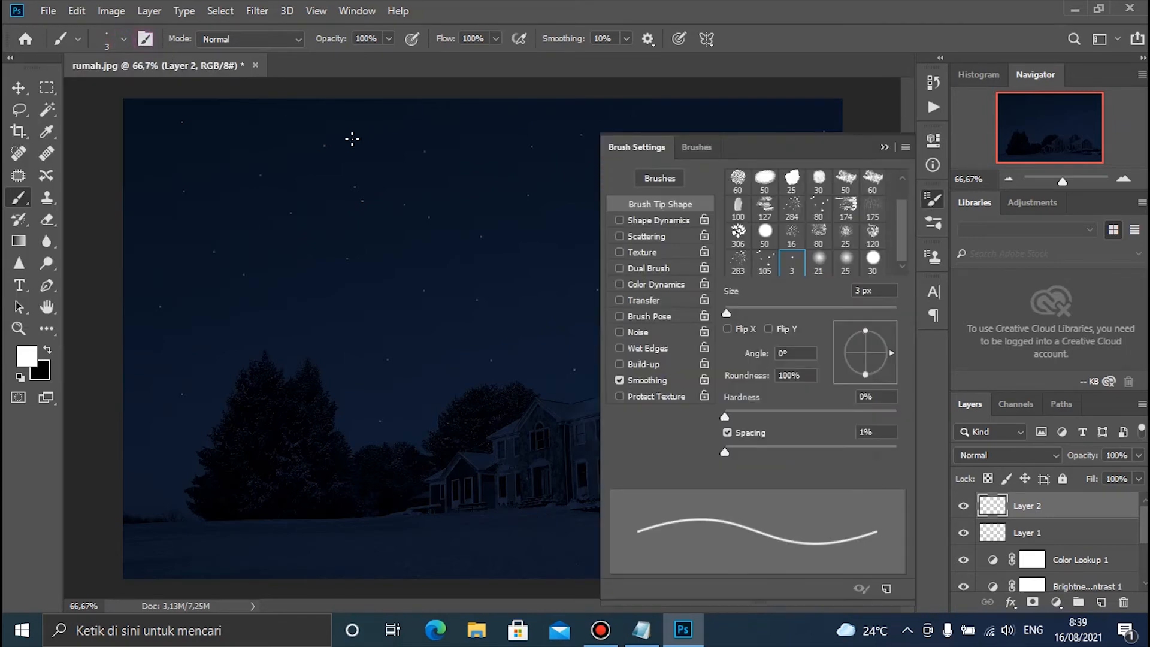
left_click(765, 233)
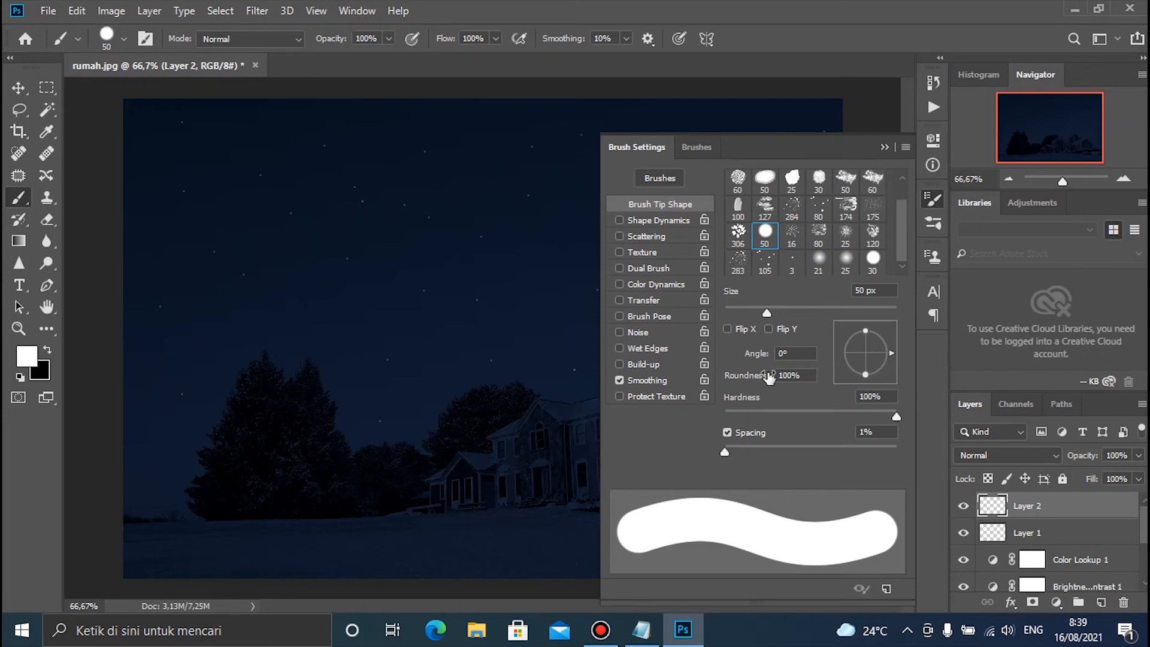
left_click(784, 306)
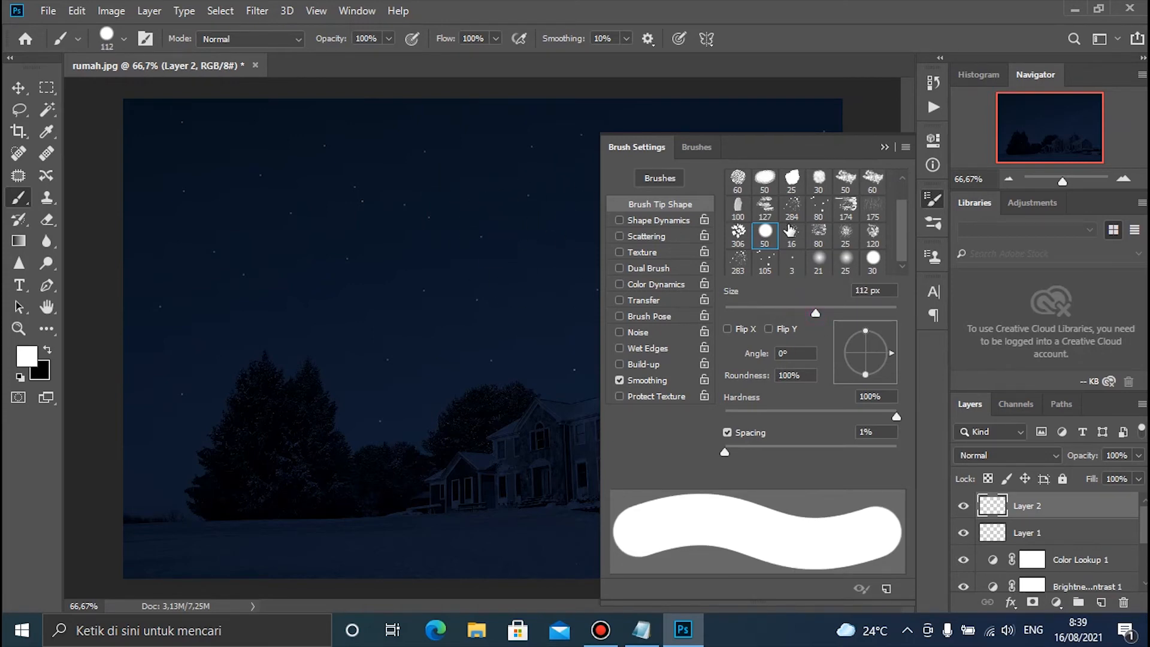
left_click(824, 308)
left_click(882, 148)
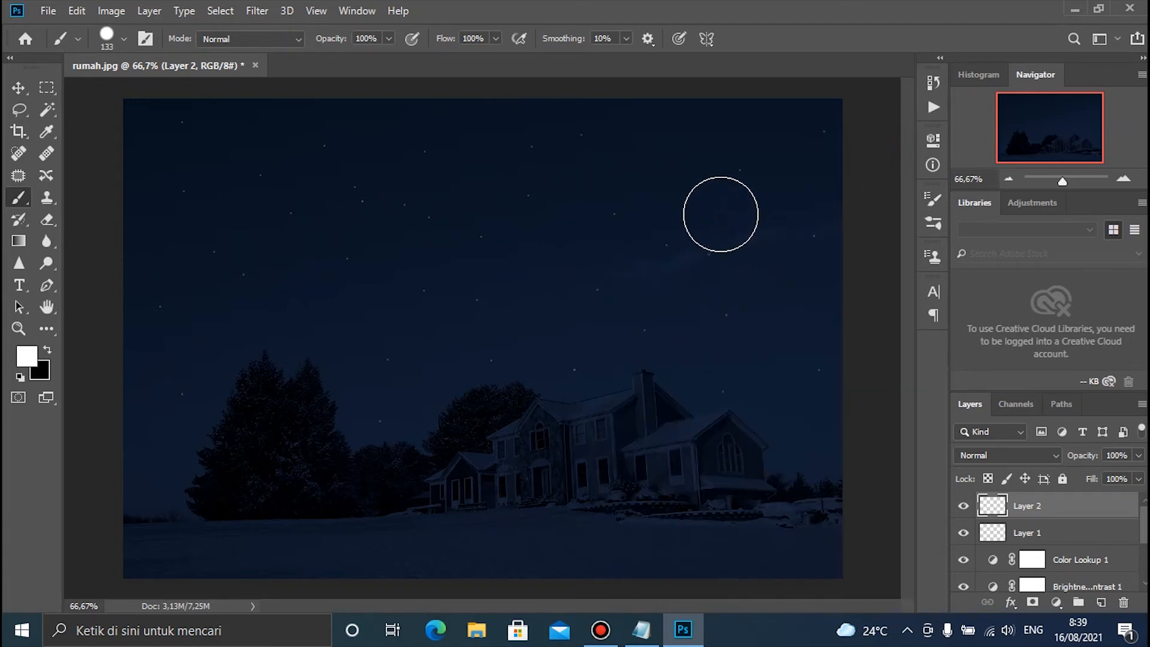
left_click(755, 187)
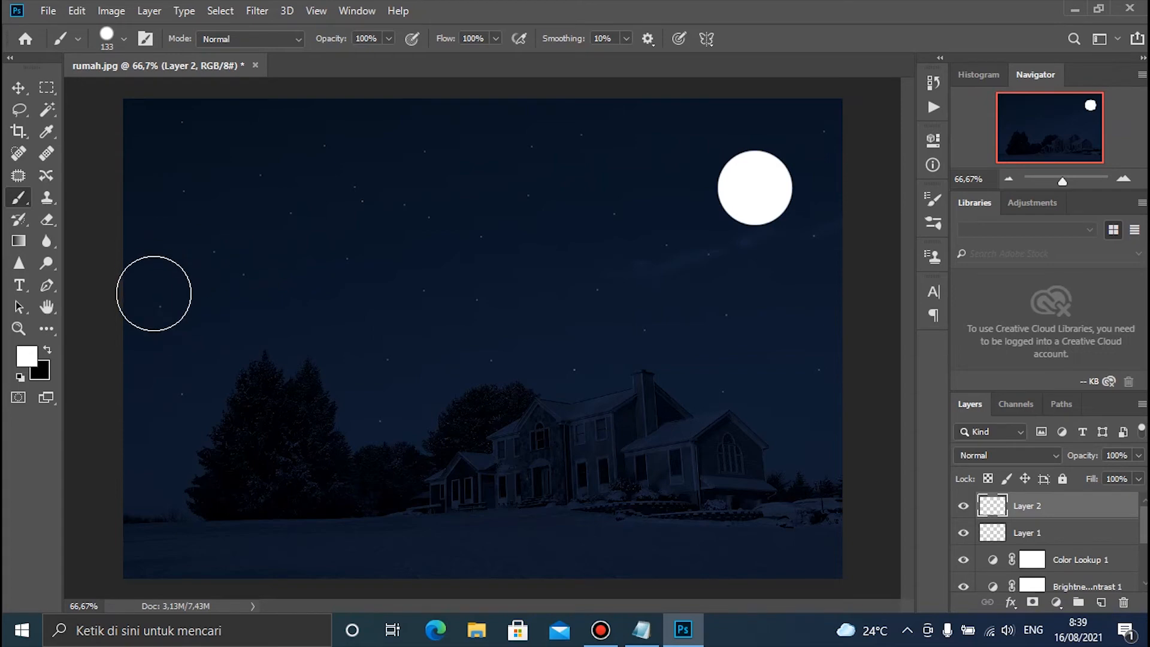
left_click(47, 350)
left_click(705, 233)
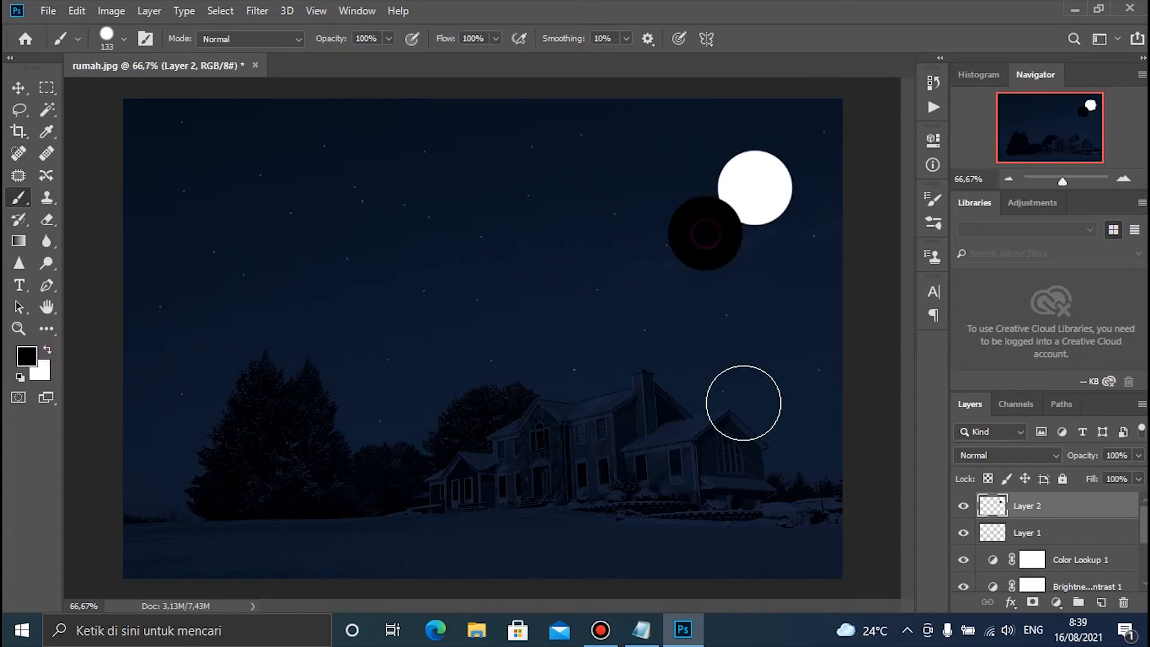
key("ctrl+z")
key("ctrl+z")
left_click(675, 112)
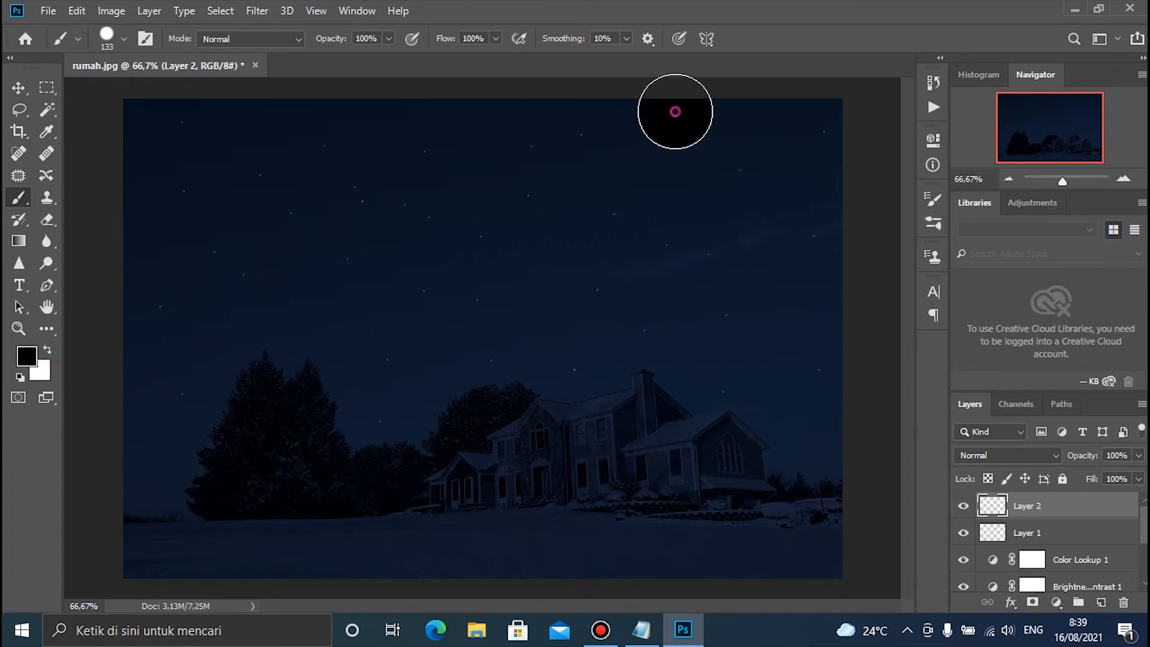
key("ctrl+z")
left_click(48, 350)
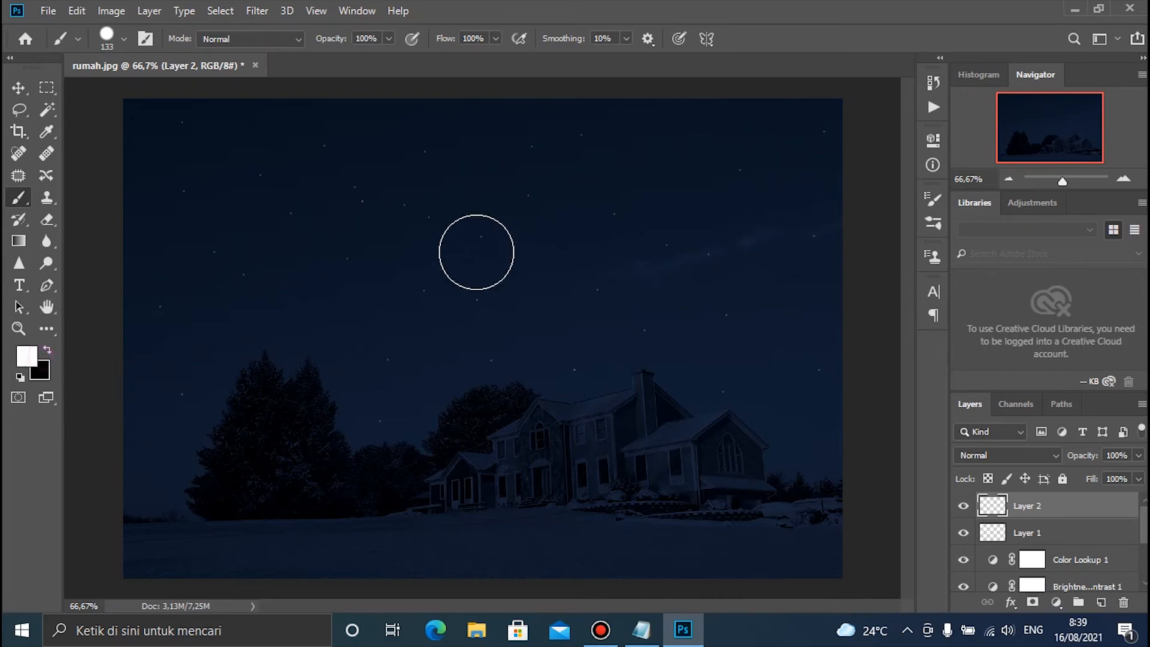
Paint a white moon disc about 133 px wide in the sky above the house's right wing, and select it with the Magic Wand
left_click(732, 251)
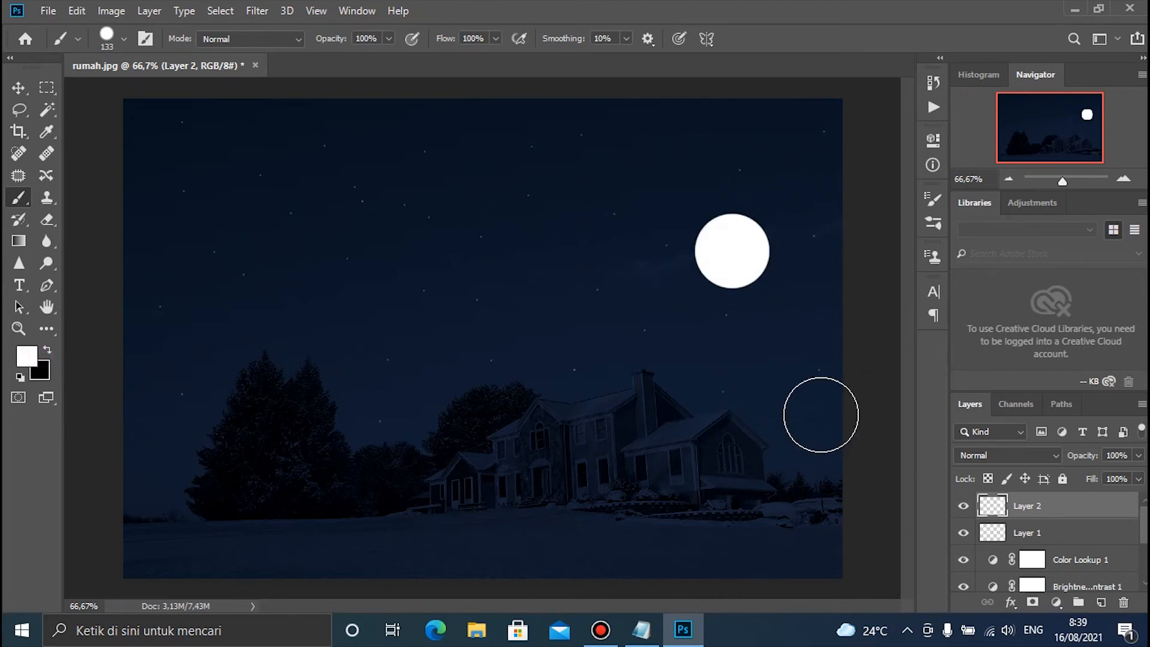
left_click(18, 88)
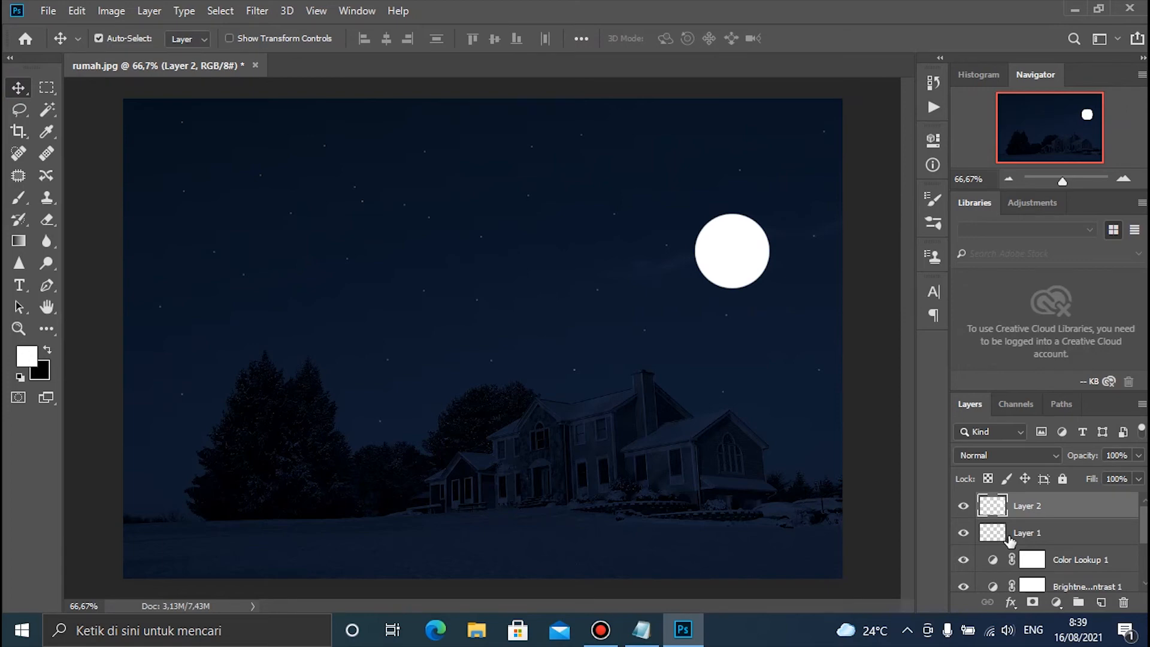
left_click(47, 109)
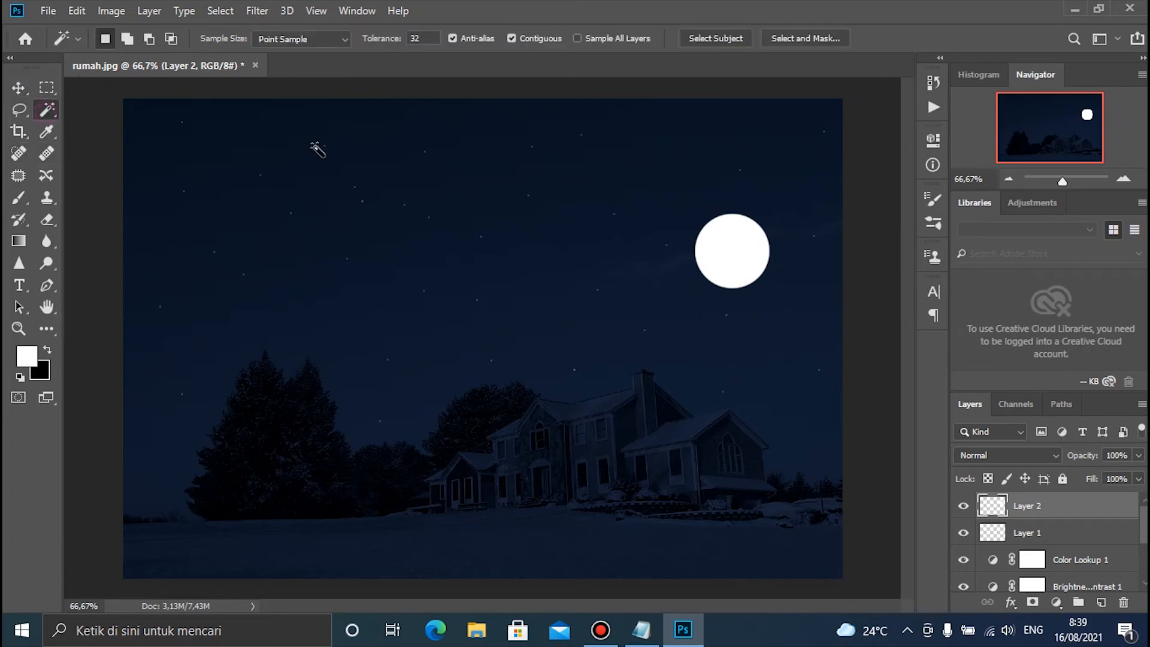
left_click(748, 257)
Apply a Gaussian Blur with a radius of 8,0 pixels to the selected moon disc
left_click(257, 11)
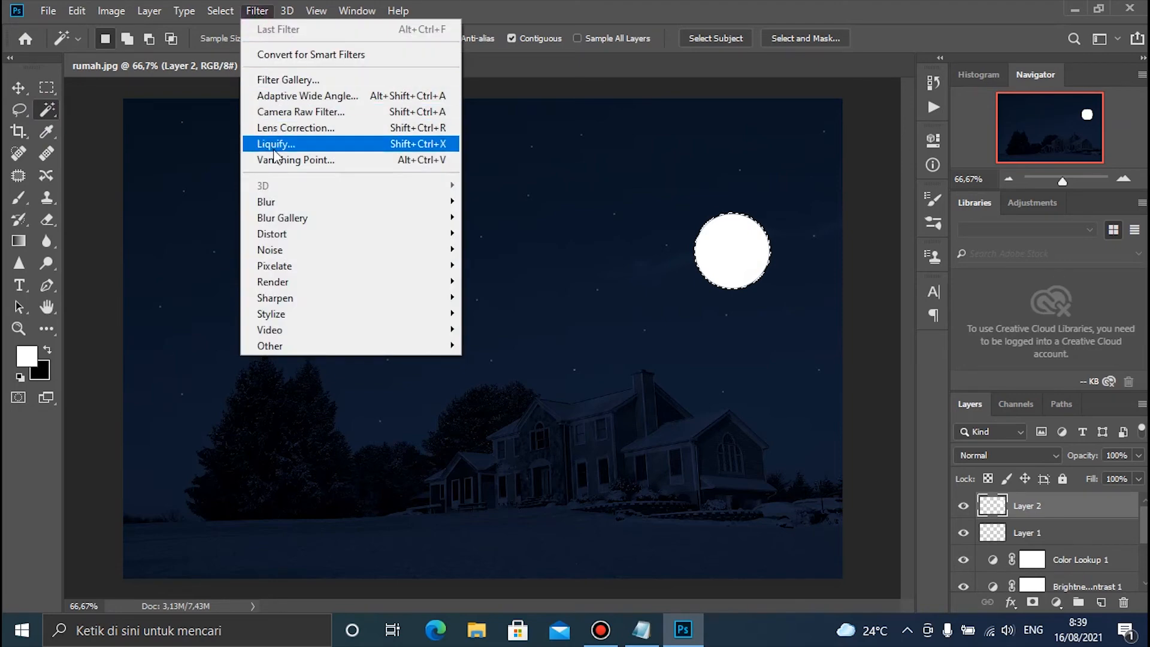
mouse_move(286, 204)
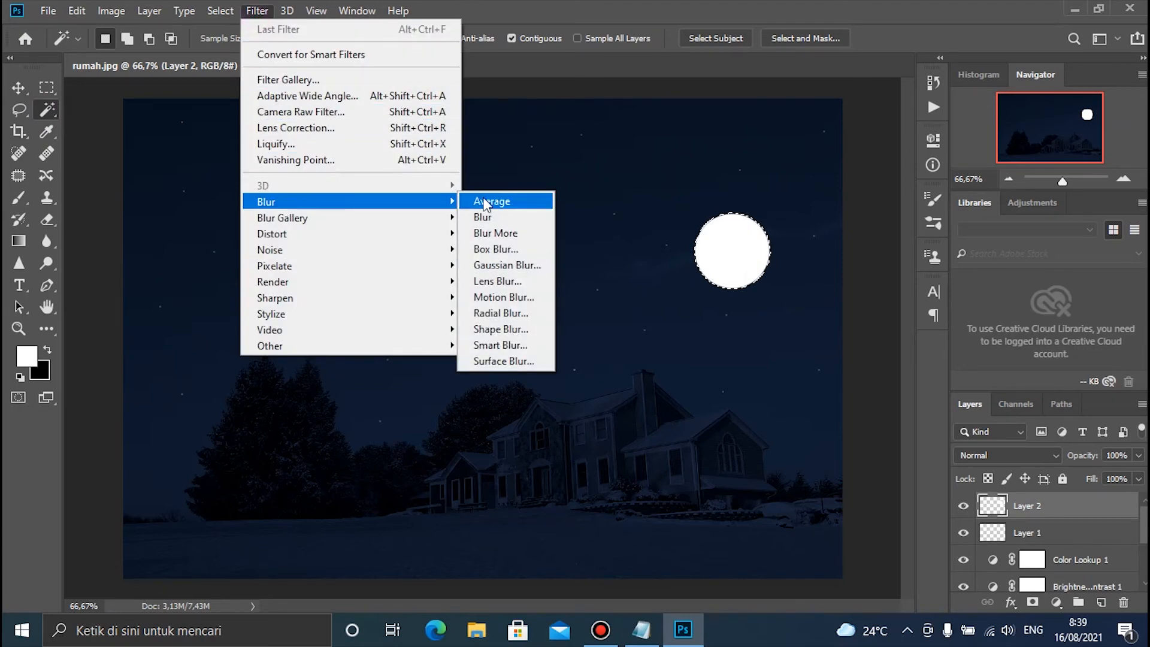
left_click(506, 264)
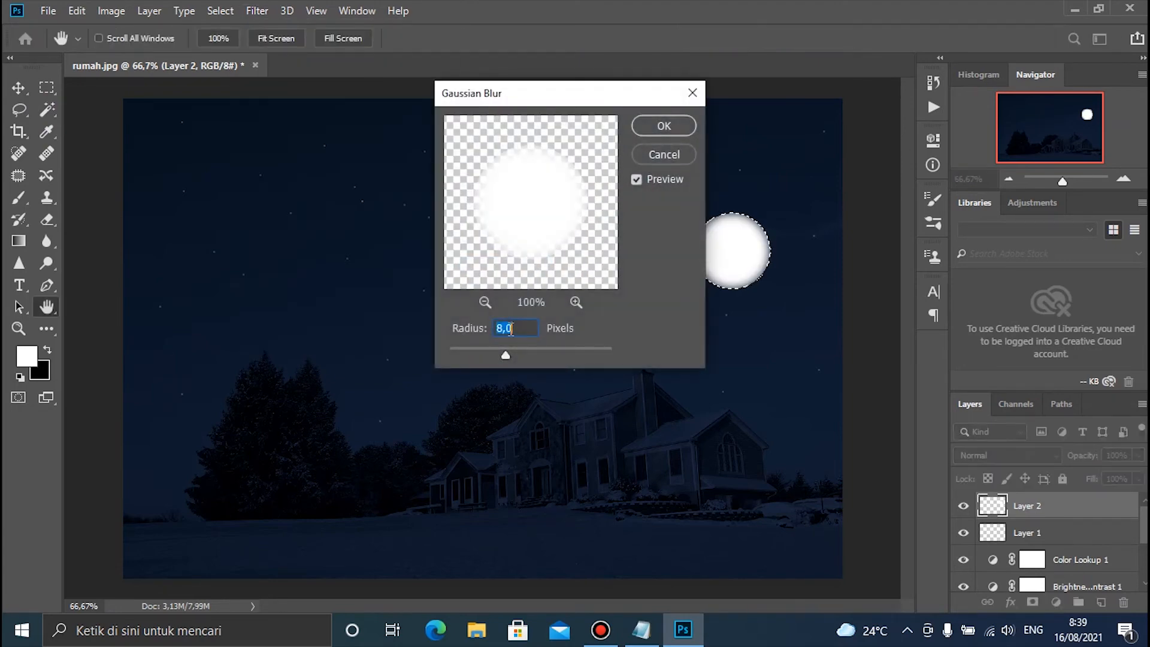
left_click(665, 125)
key("w")
Render the Clouds filter inside the moon selection to give it a mottled surface
left_click(259, 12)
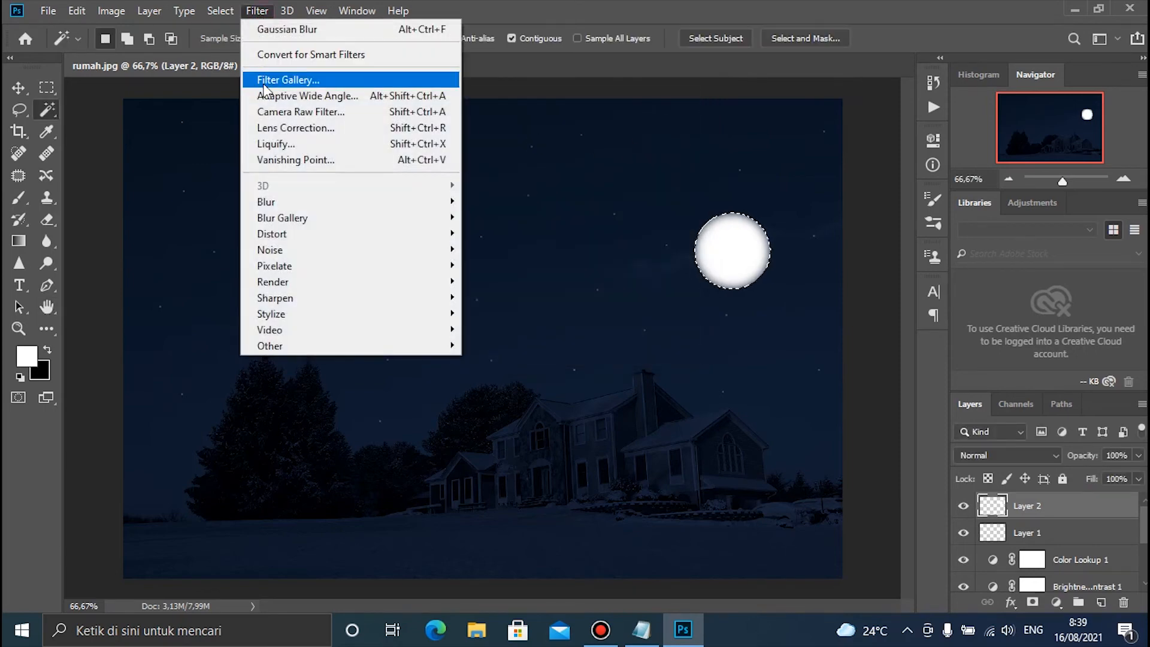
mouse_move(306, 284)
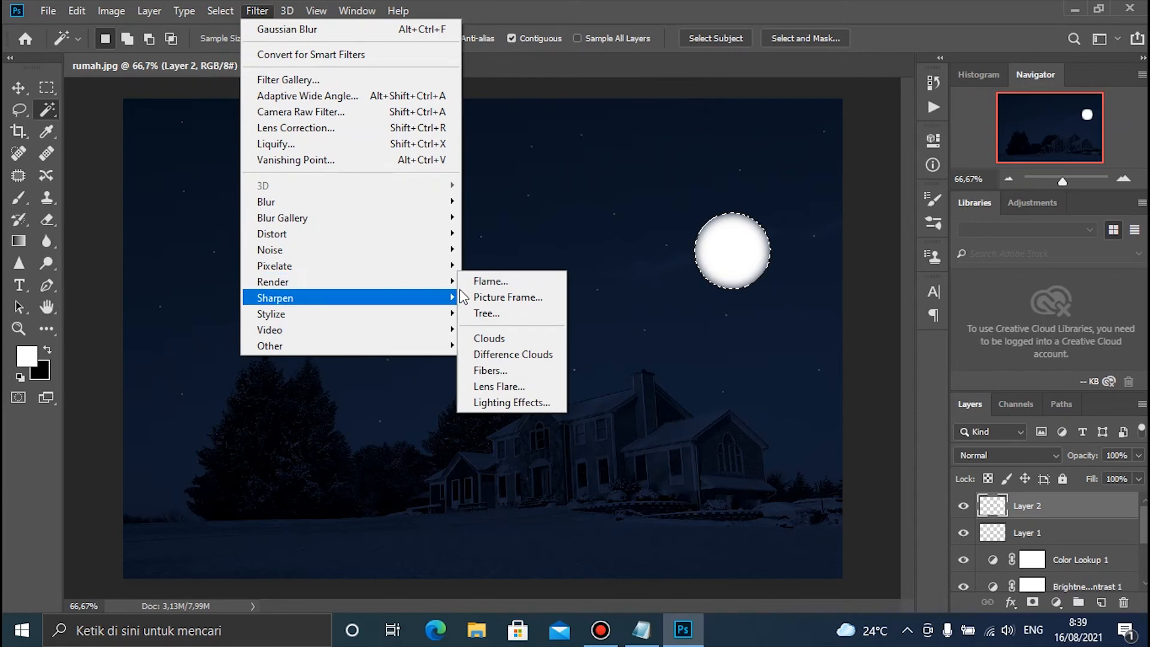
left_click(502, 340)
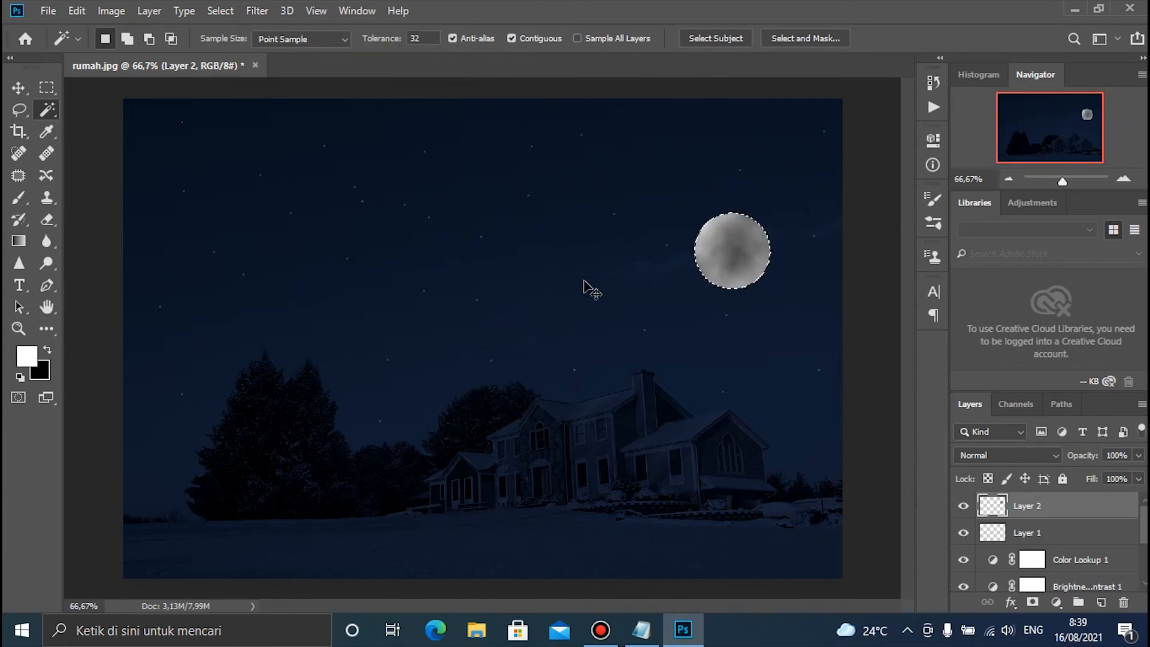
Deselect the moon and open the Blending Options for Layer 2
key("ctrl+d")
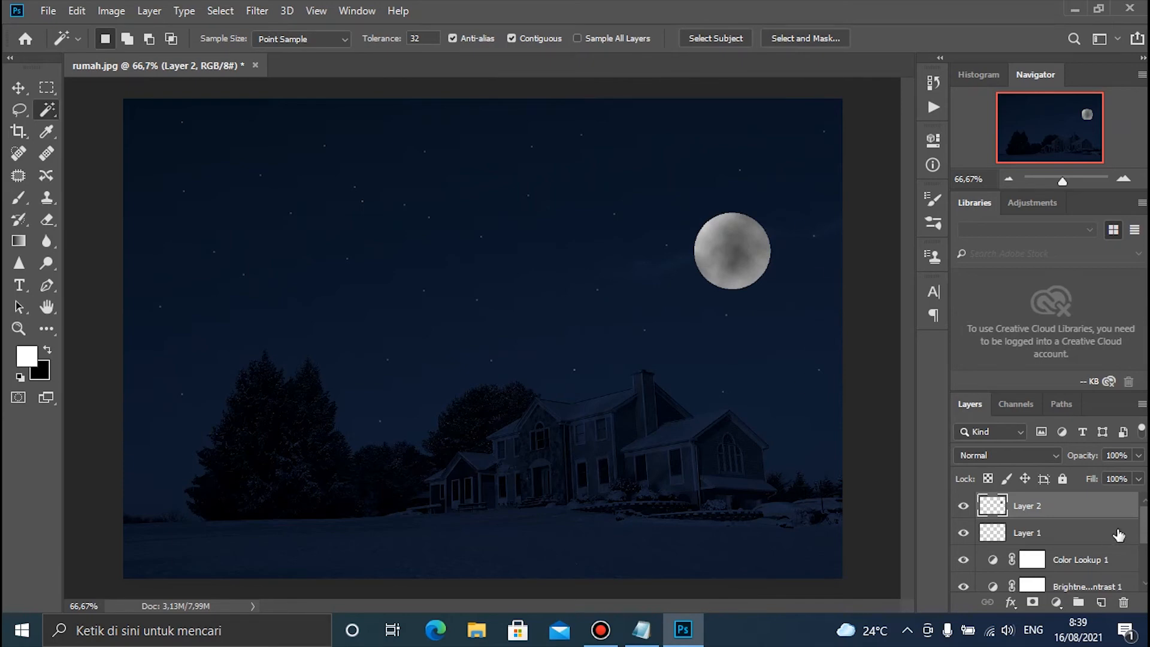
left_click(1087, 532)
left_click(1086, 513)
left_click(1141, 404)
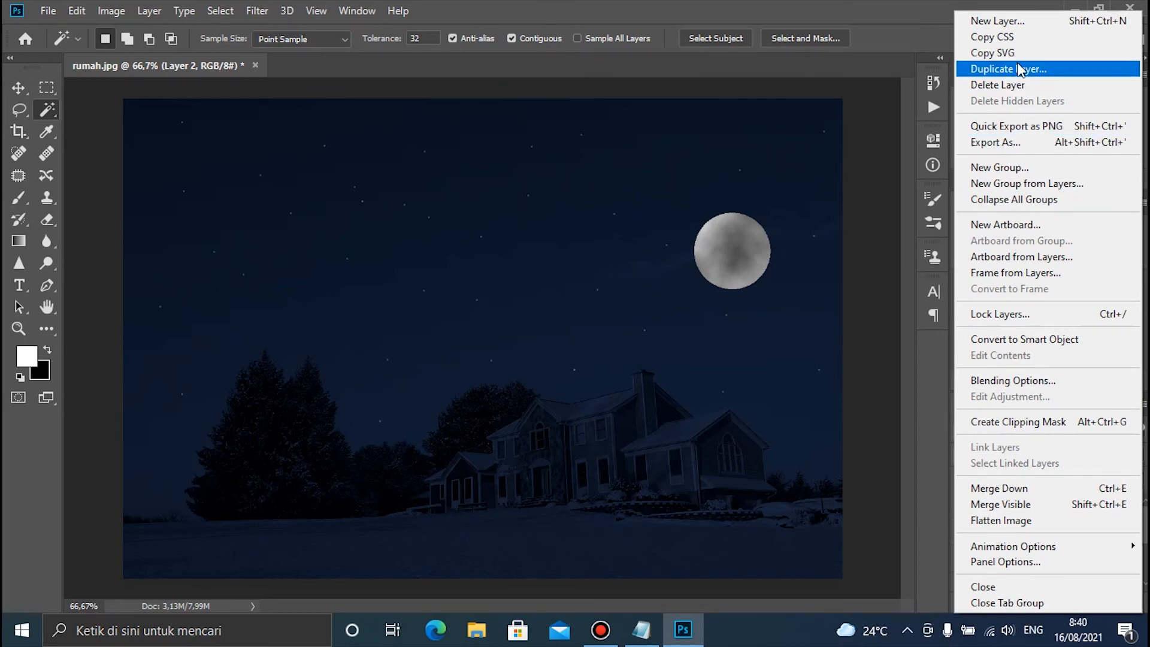
left_click(1042, 382)
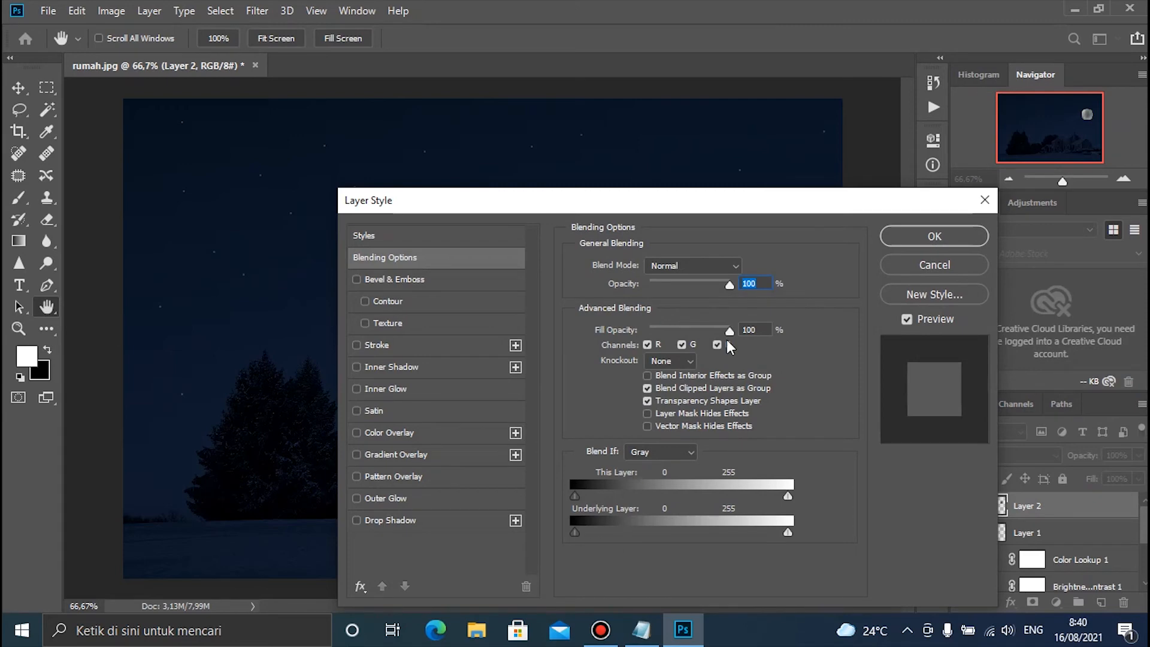
left_click(440, 367)
left_click(430, 388)
left_click(376, 411)
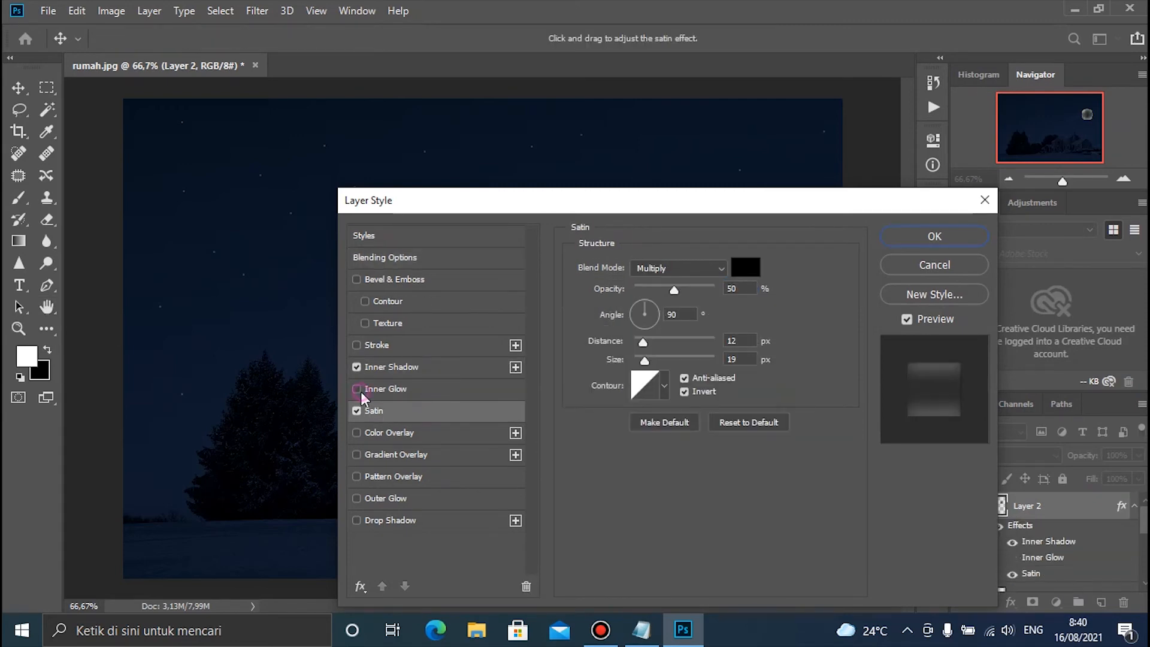
left_click(357, 410)
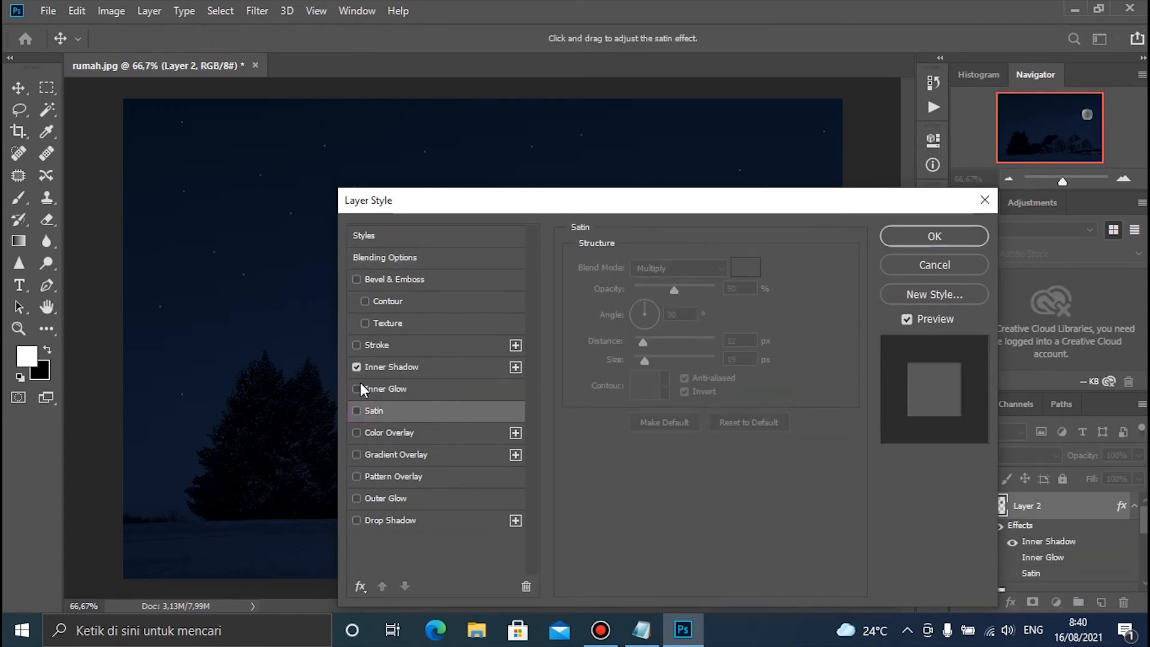
Add a white Color Overlay to the moon layer in Color Dodge mode at 9% opacity
left_click(358, 433)
left_click(440, 432)
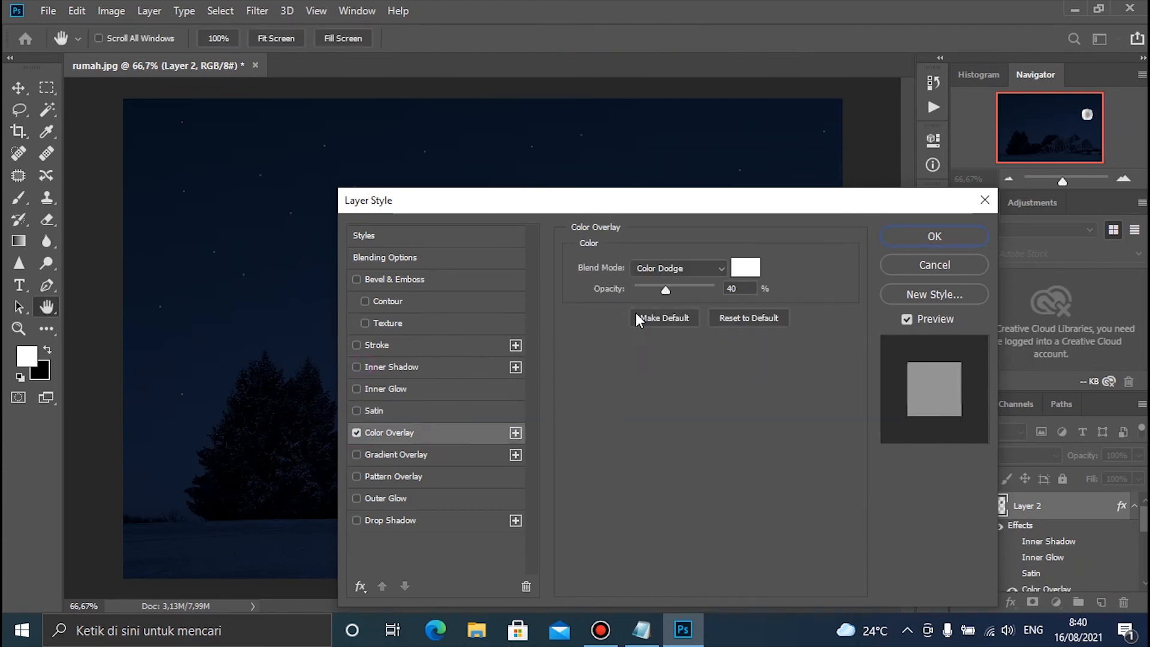
left_click(743, 267)
left_click_drag(720, 299, 597, 225)
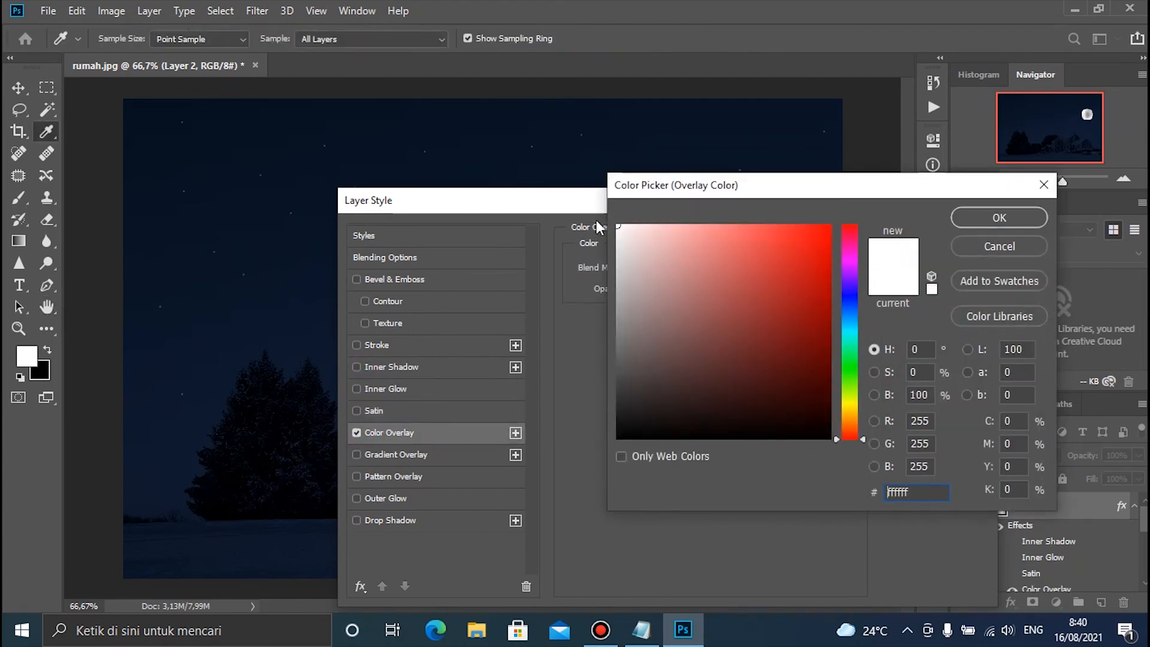
left_click(979, 218)
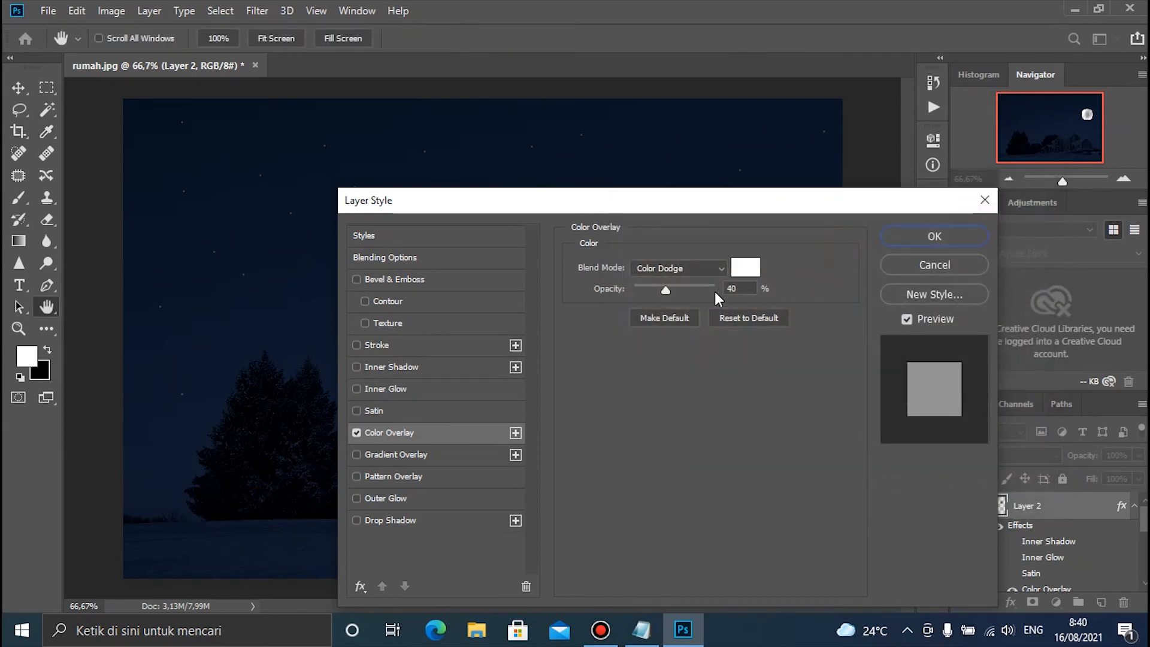
left_click(700, 289)
left_click_drag(708, 208, 701, 392)
left_click_drag(681, 476, 624, 477)
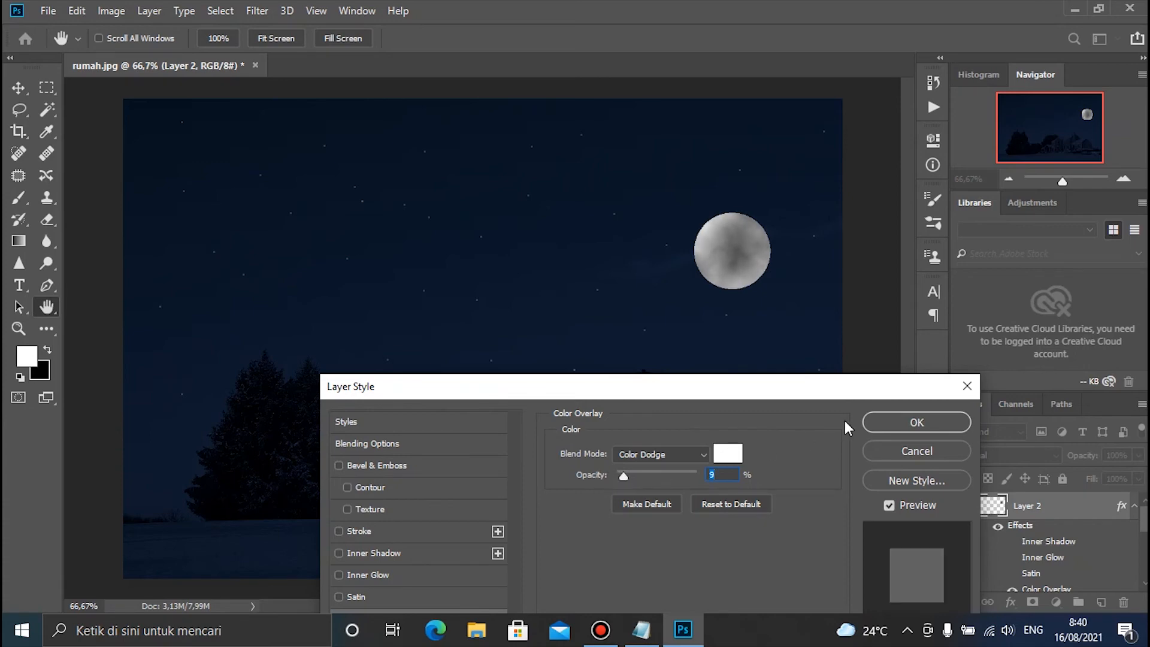
left_click(901, 422)
key("w")
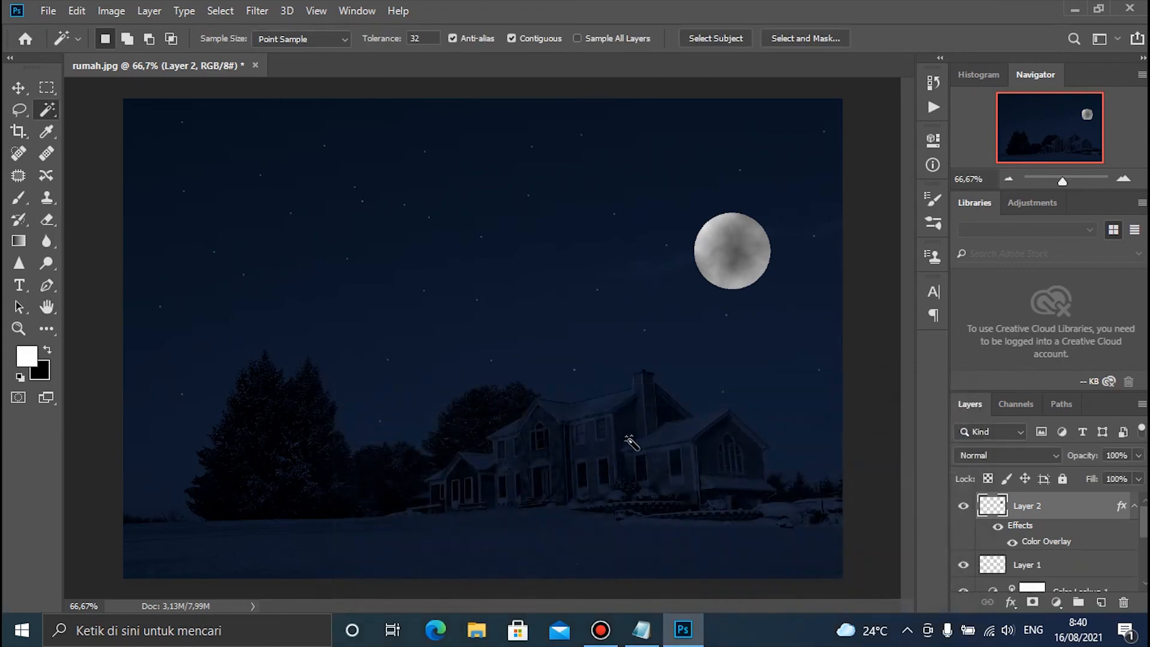
Save the night scene as a PNG copy named rumah in the Music folder, using the large file size option
scroll(631, 442, "down", 3)
scroll(617, 425, "up", 1)
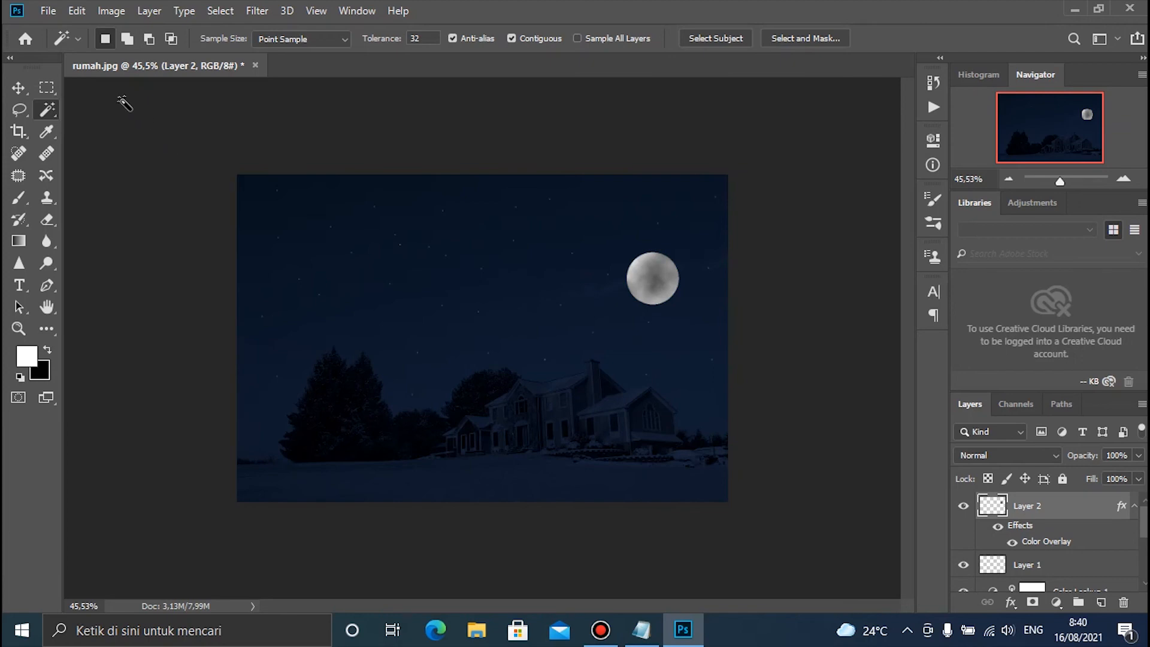
left_click(48, 11)
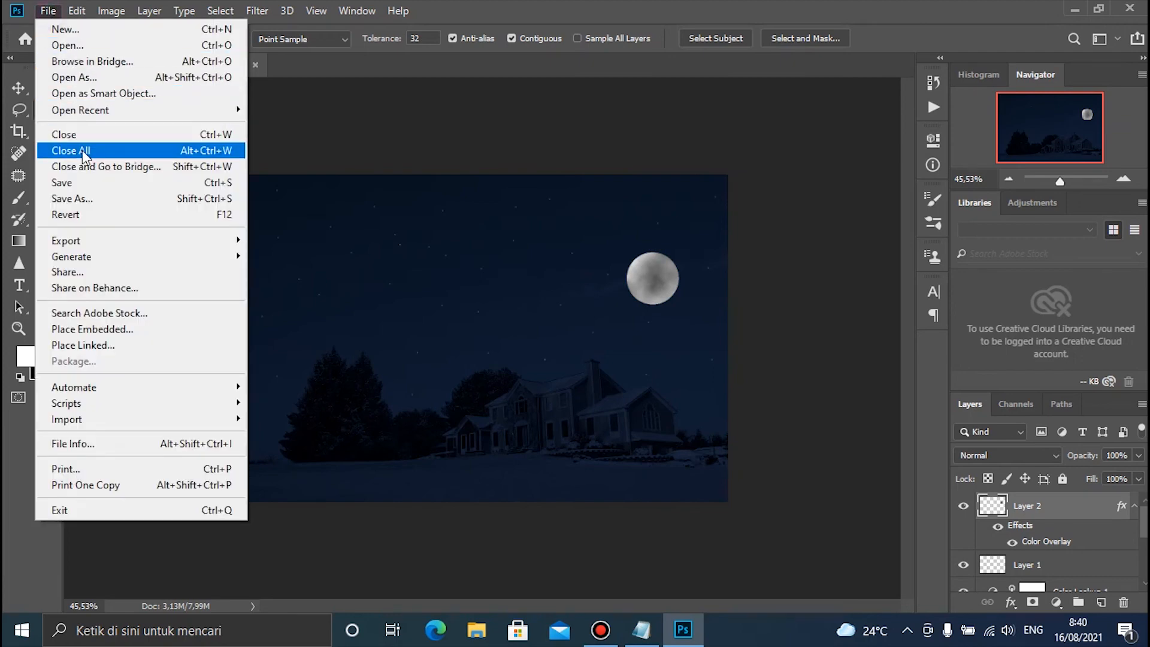
left_click(96, 199)
left_click(243, 338)
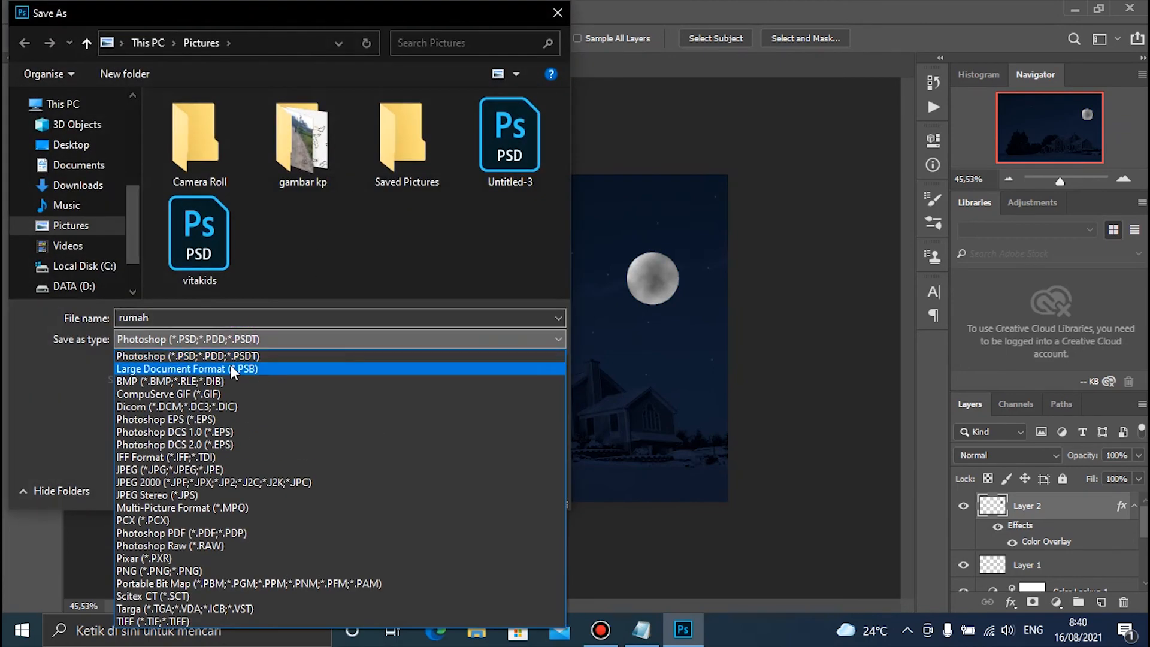
left_click(196, 574)
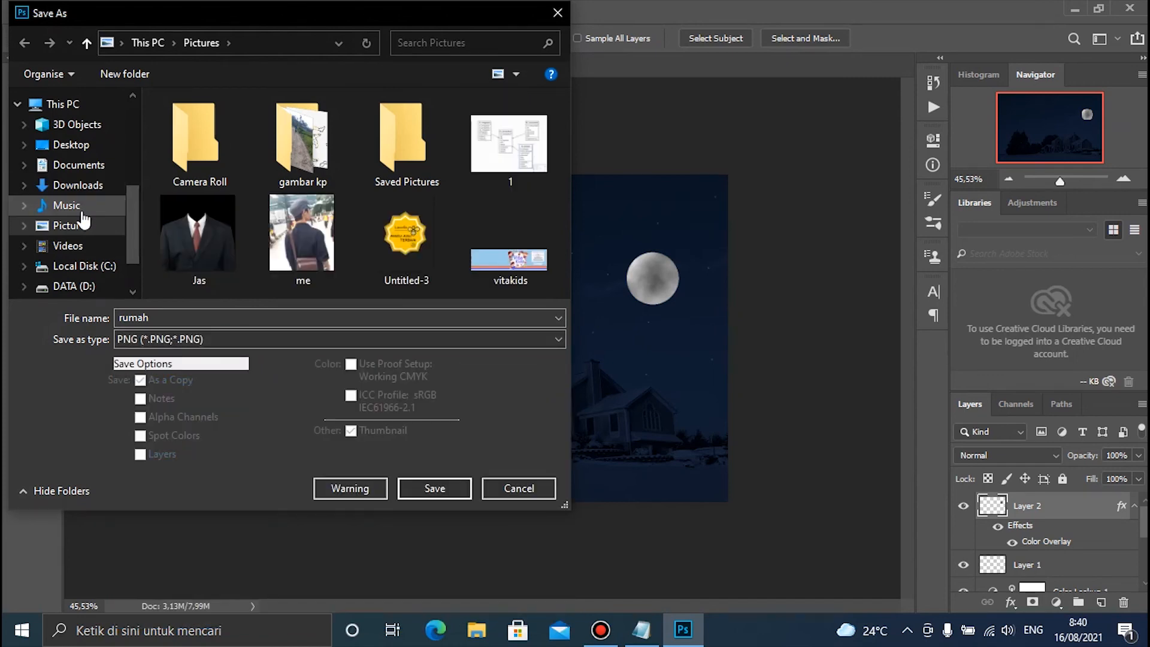
left_click(81, 205)
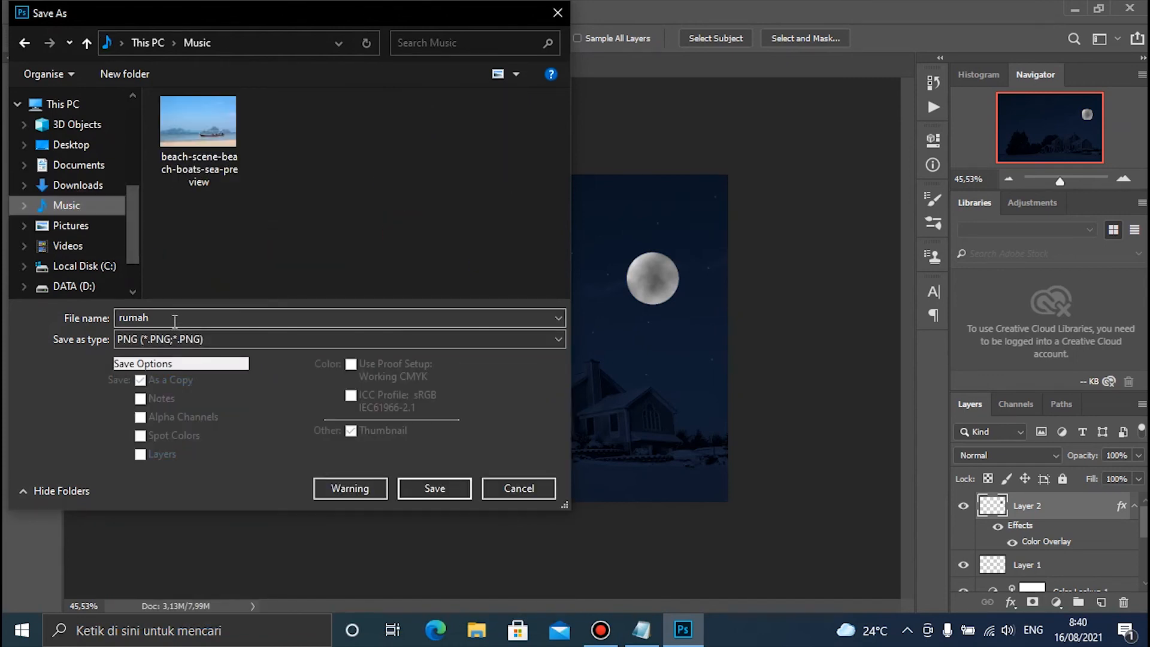
double_click(174, 320)
left_click(429, 494)
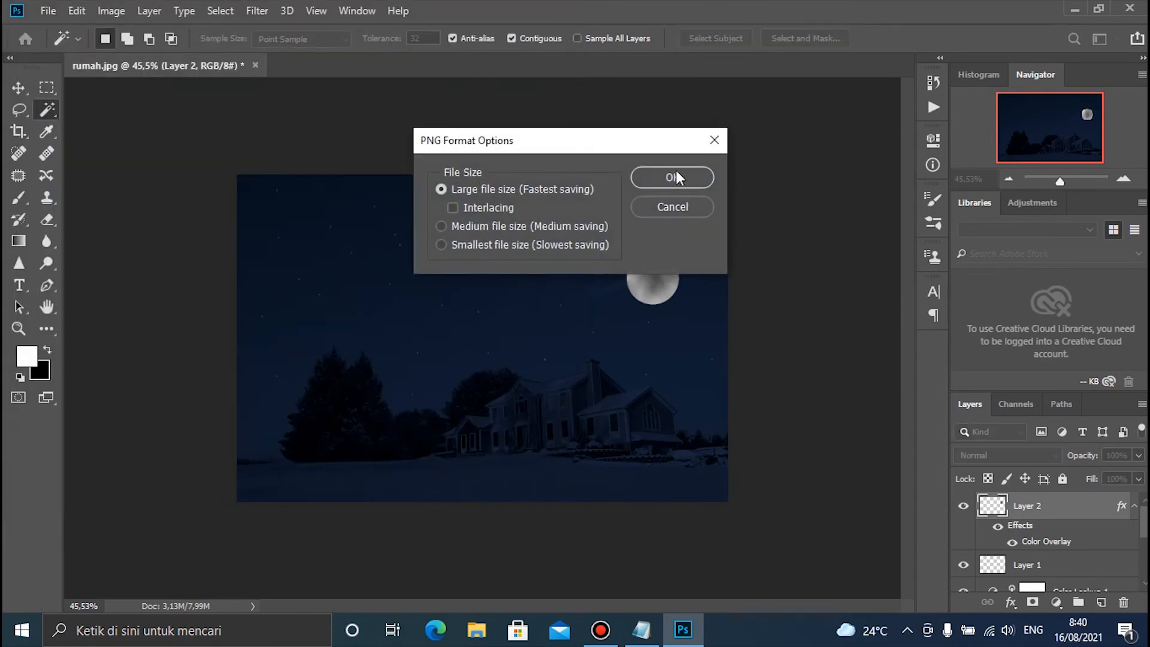
left_click(672, 178)
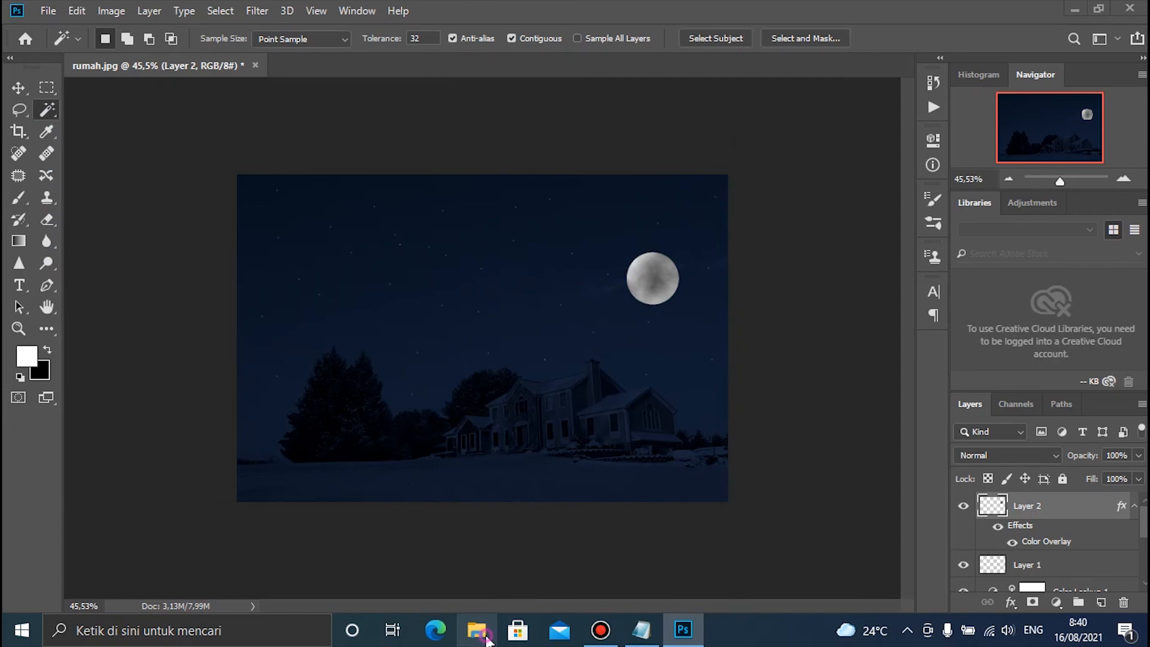
Switch to File Explorer, open the exported rumah image from the Music folder and inspect it in Photos
left_click(486, 638)
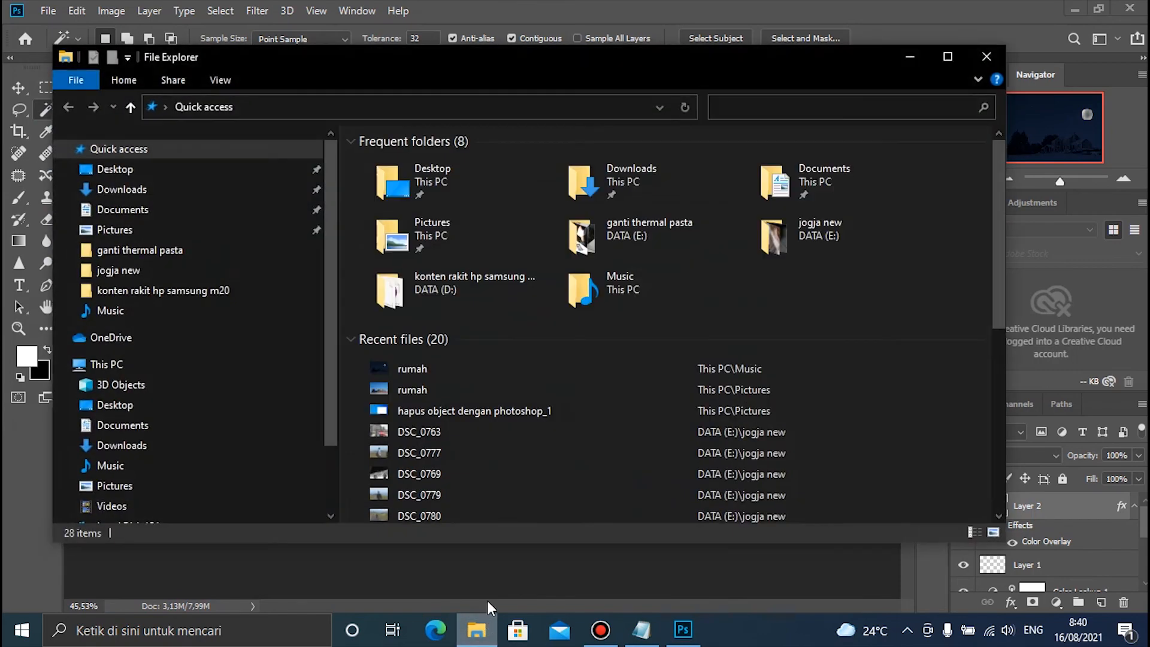
left_click(193, 468)
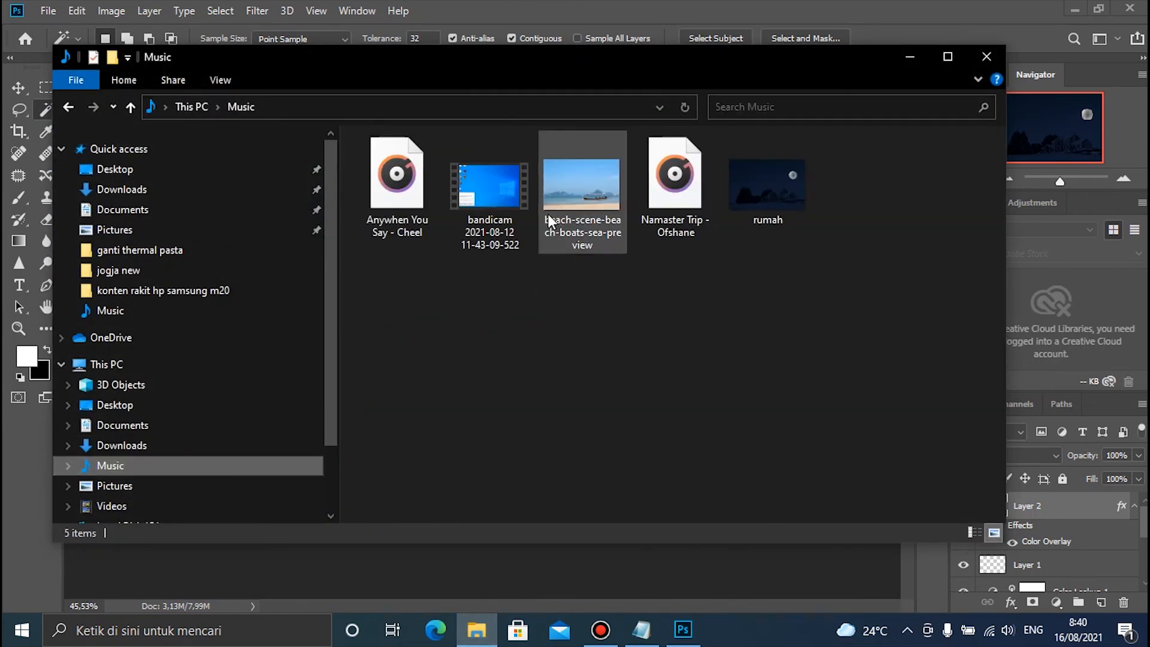
double_click(785, 196)
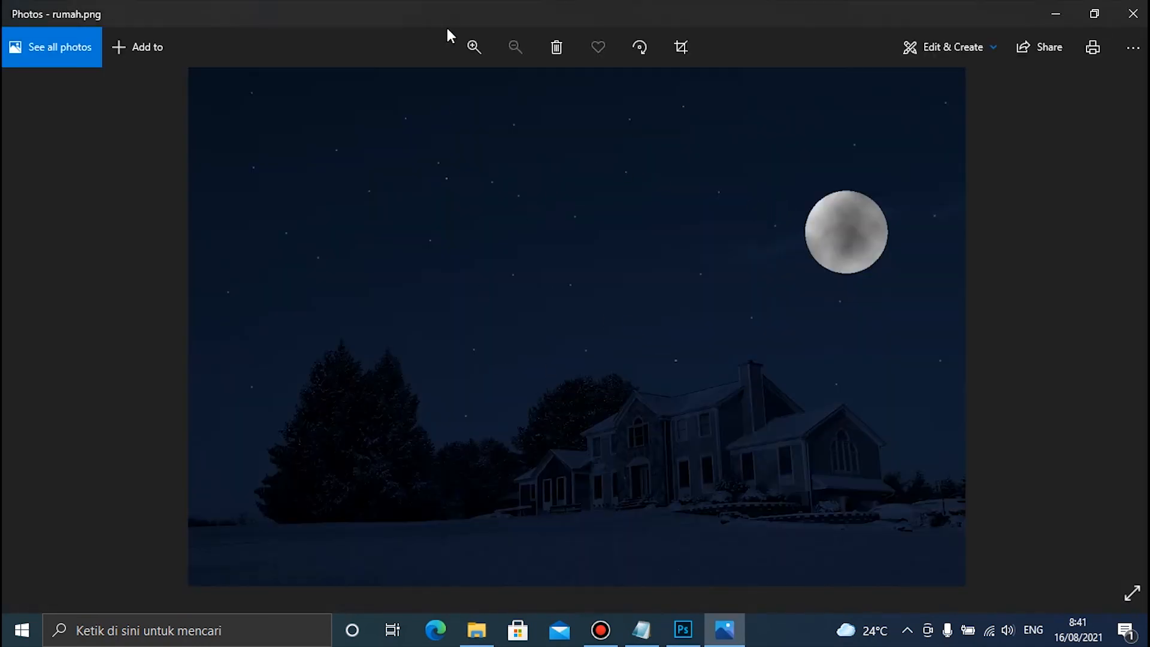
left_click(474, 48)
left_click(471, 51)
left_click(505, 49)
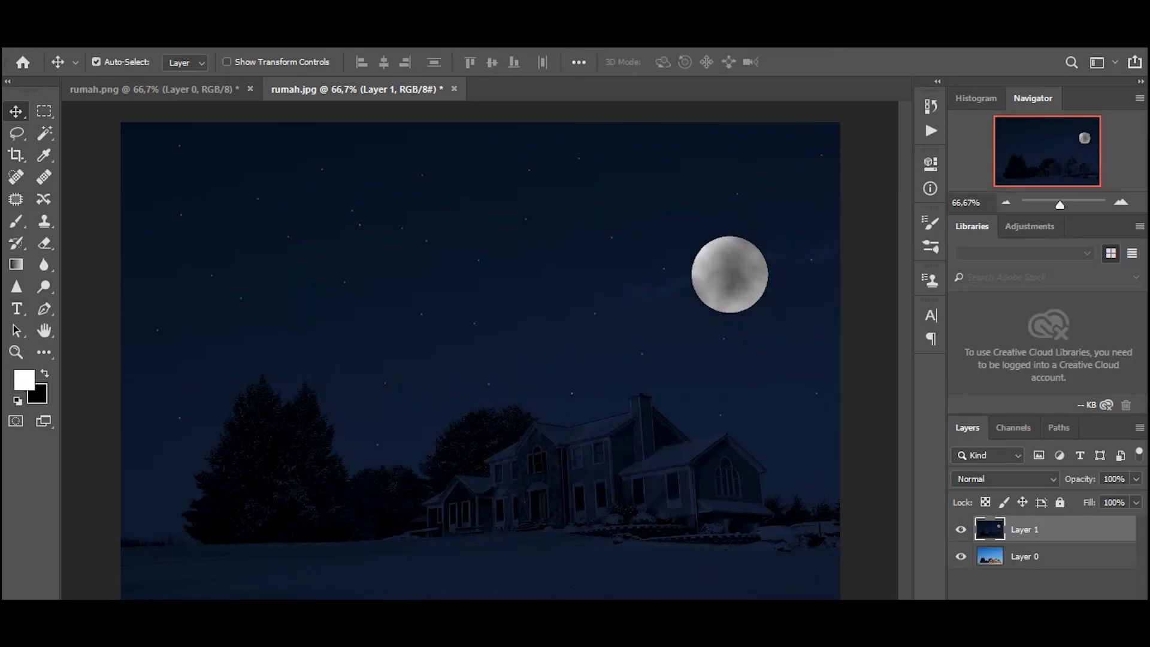
Switch to Notepad and write the note "hasil akan seperti ini"
left_click(617, 629)
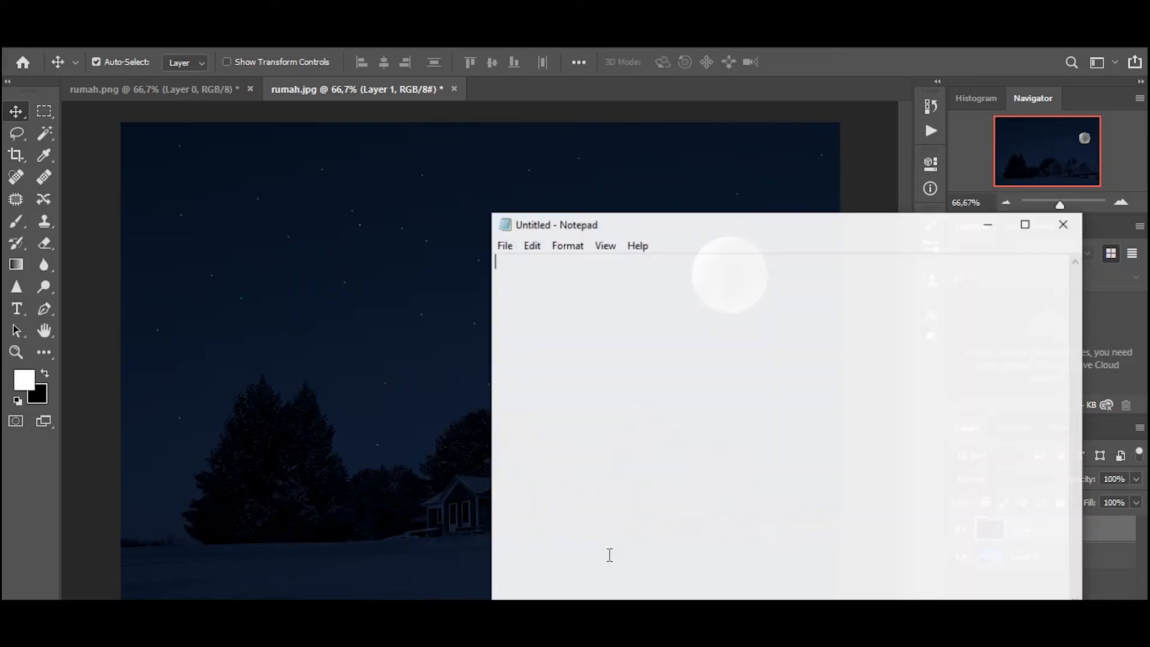
type("has")
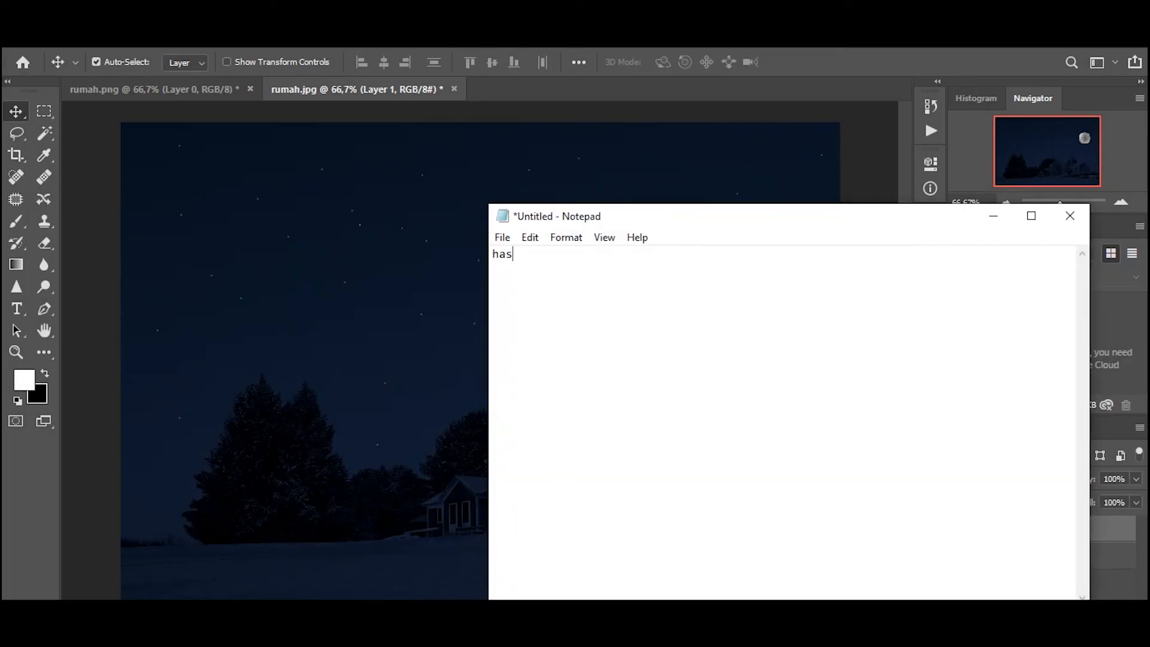
type("l akan seperti ini")
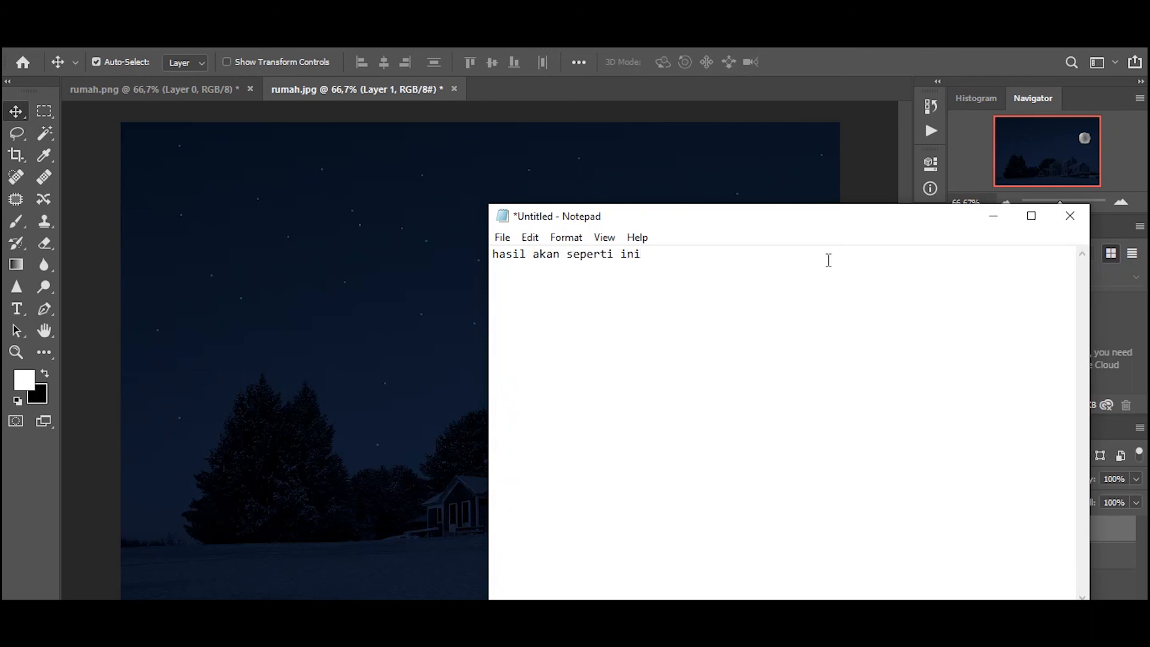
Clear the note text and minimize Notepad to return to the Photoshop document
key("ctrl+a")
key("Delete")
left_click(993, 216)
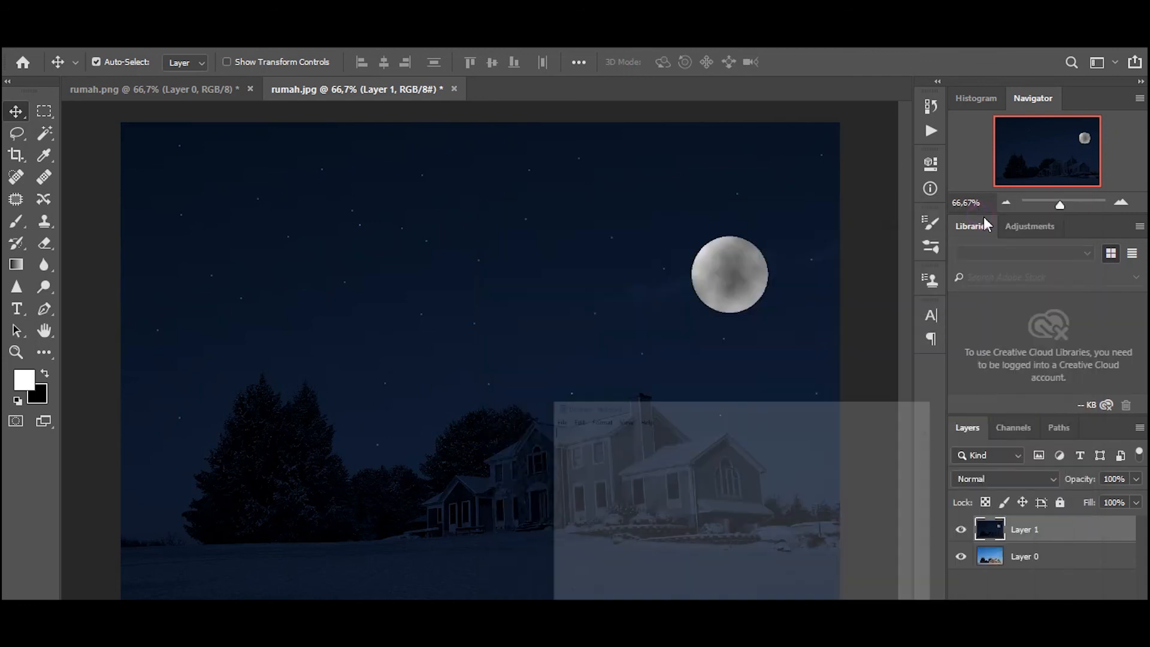
Hide and show Layer 1 twice to compare the night scene with the daytime photo beneath it
left_click(962, 530)
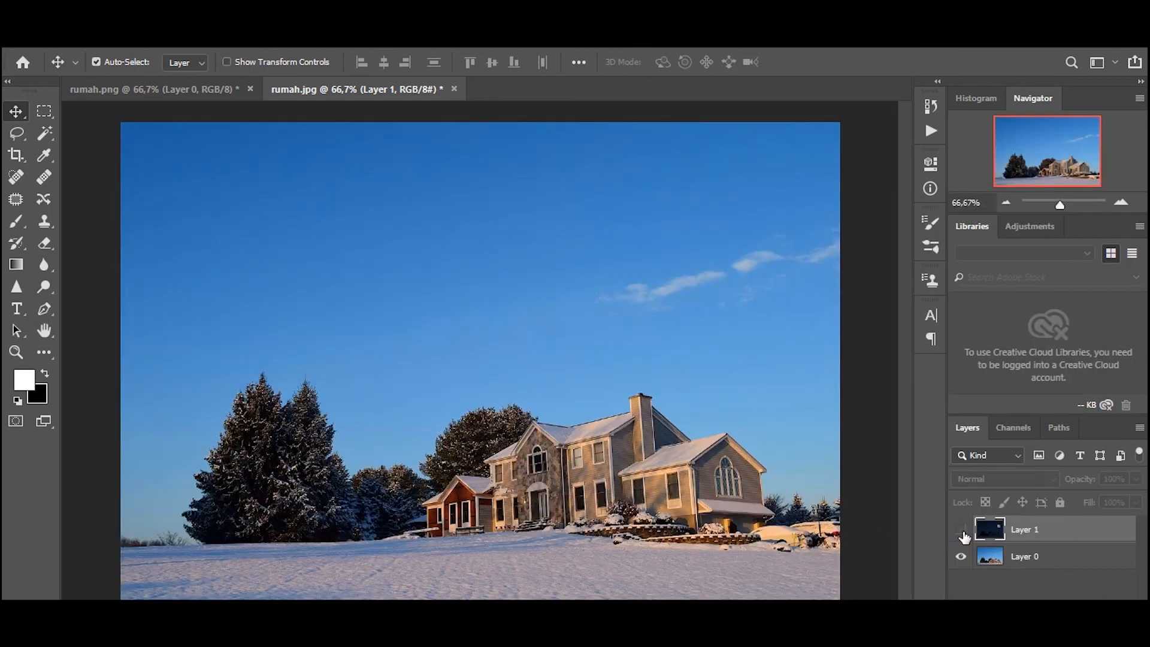
left_click(961, 531)
left_click(961, 531)
left_click(962, 531)
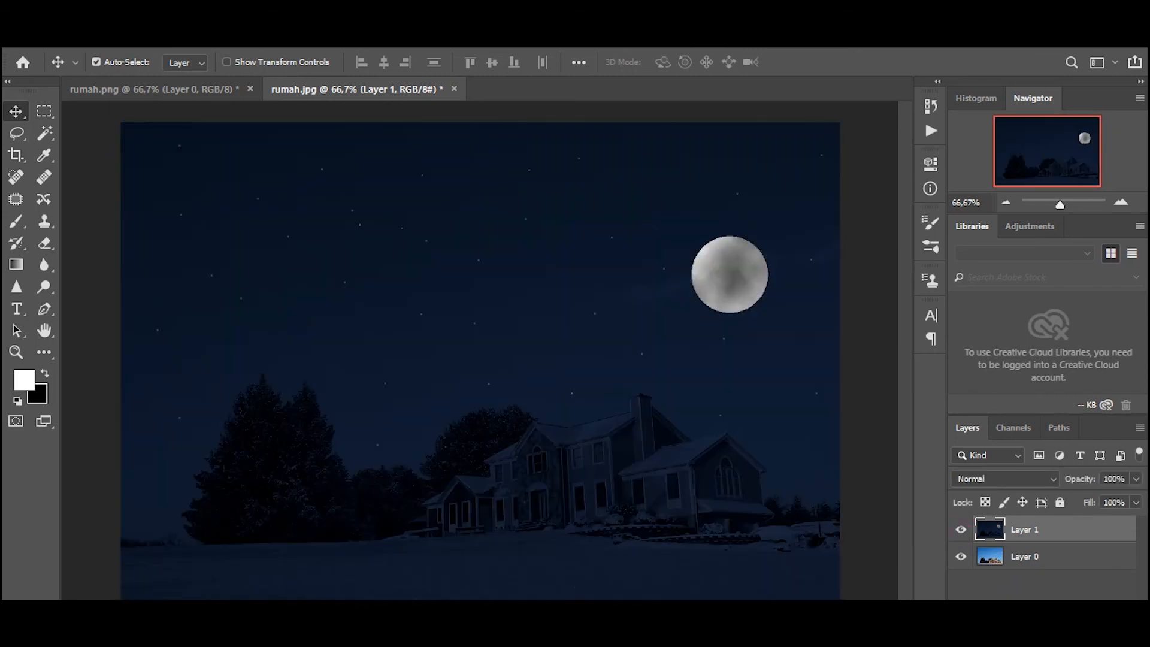
Write the closing note "jangan lupa subscribe dan like" in Notepad
type("jangan lupa subscribe dan like")
Replace the note with "terima kasih telah menonton" and select the whole text
key("ctrl+a")
type("\\")
type("test")
key("ctrl+a")
type("terima ")
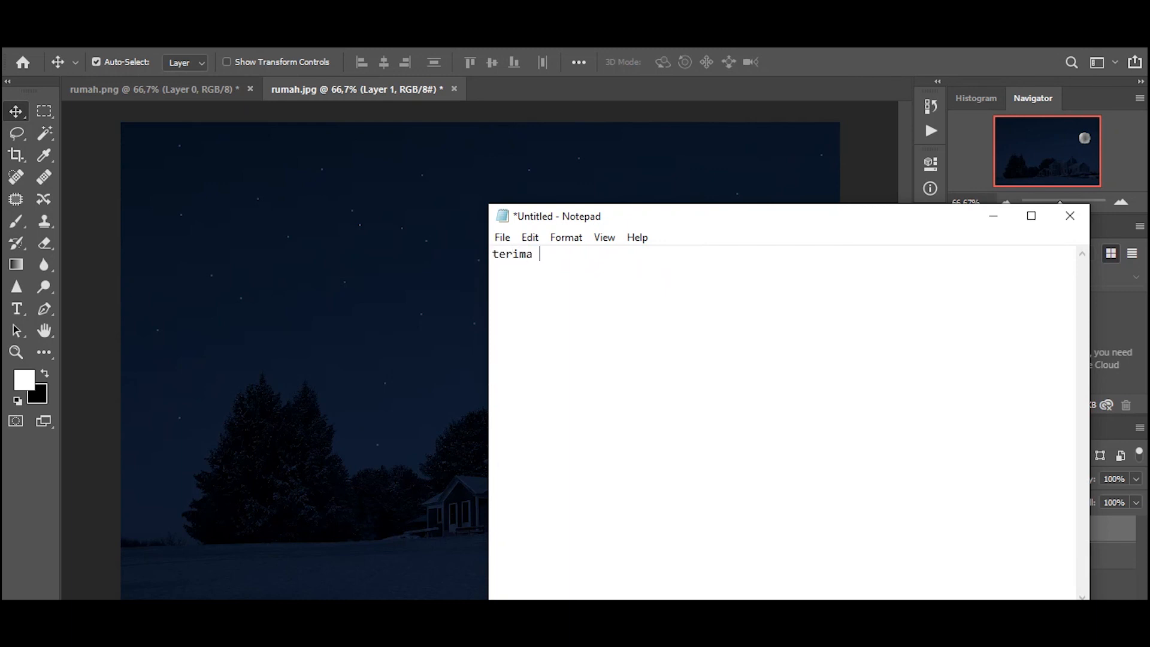
type("kasih telah menonton")
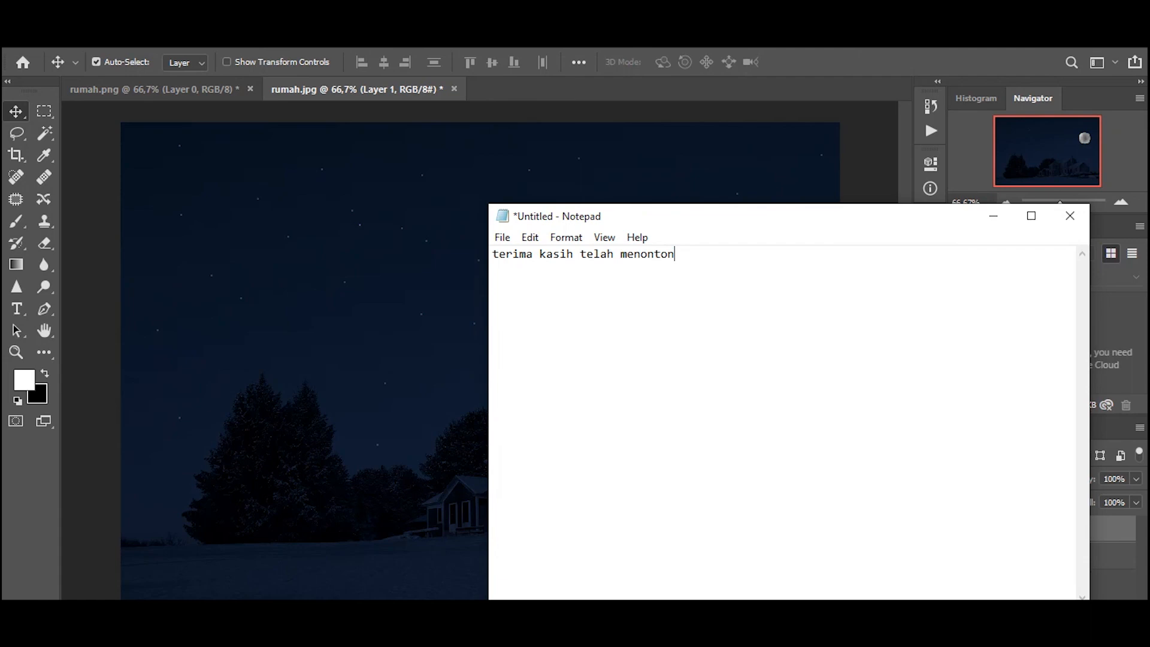
key("ctrl+a")
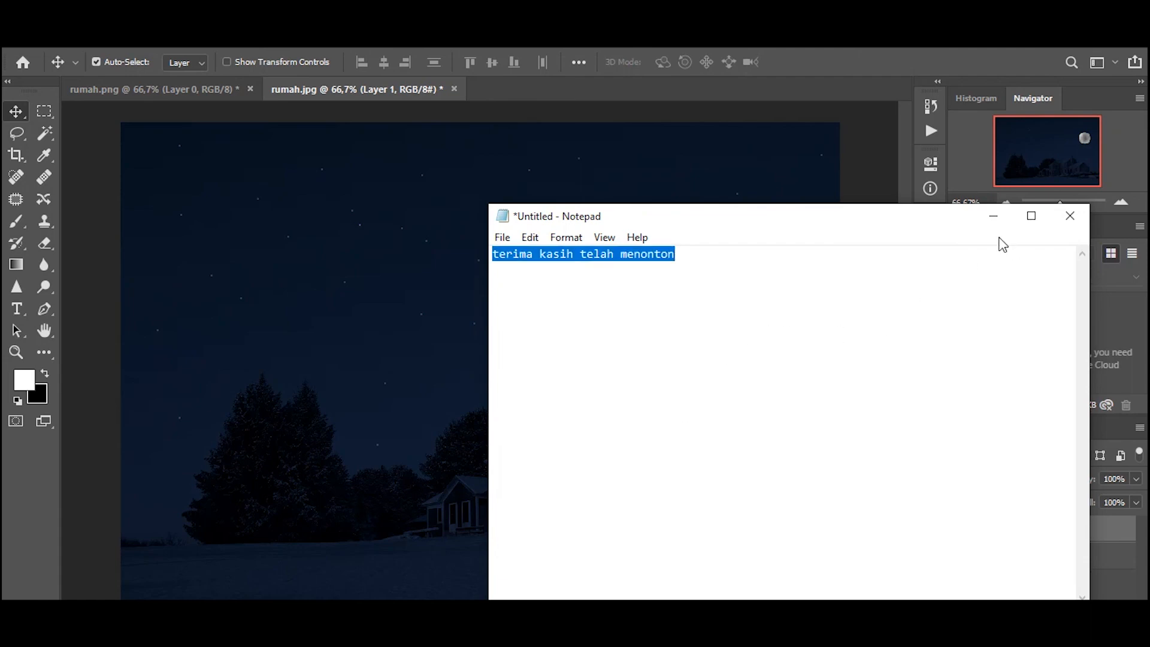